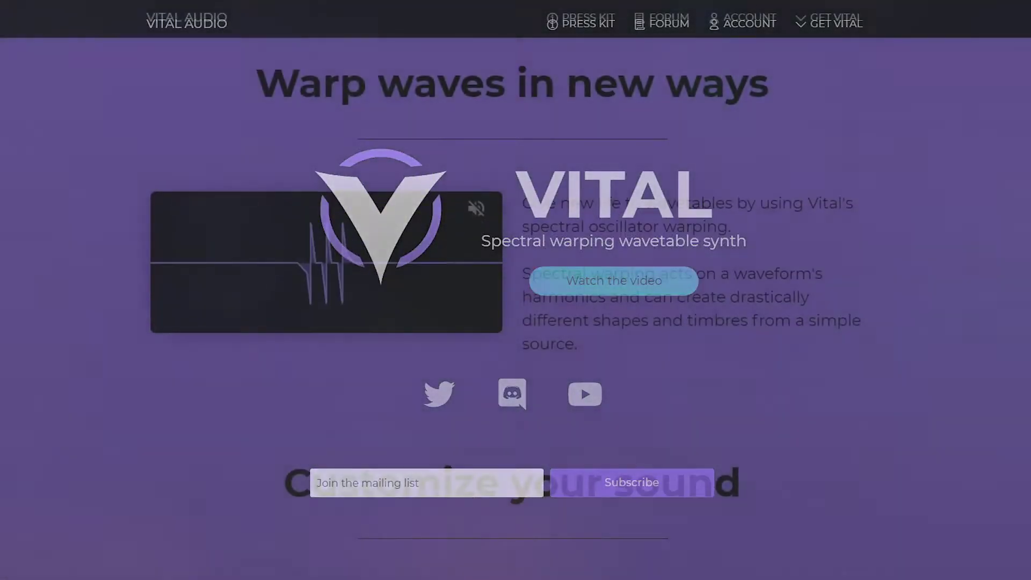
Look through the Vital website's feature sections and the article page on the Radiohead electric piano patch
scroll(515, 290, down, 5)
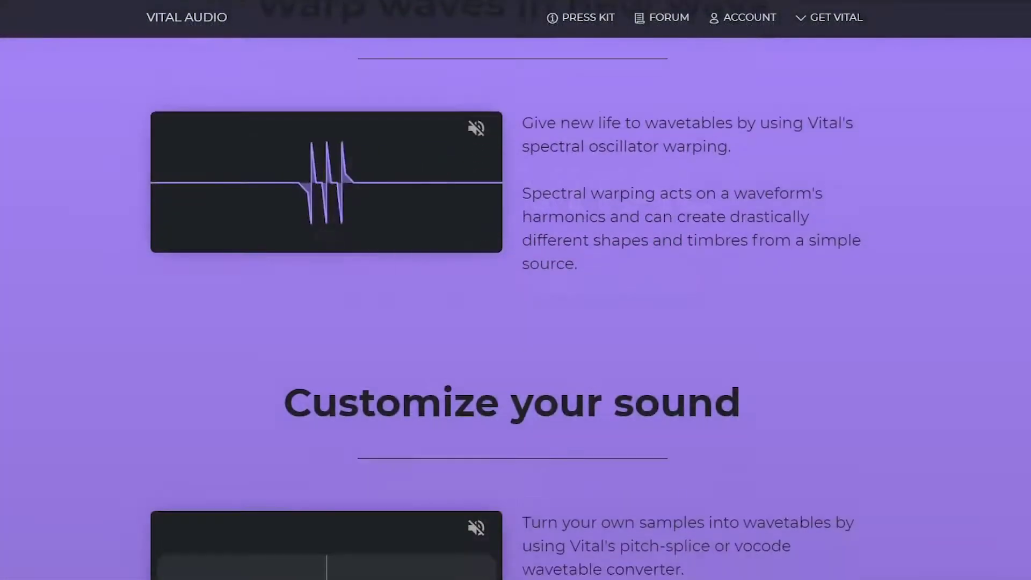
scroll(516, 290, down, 6)
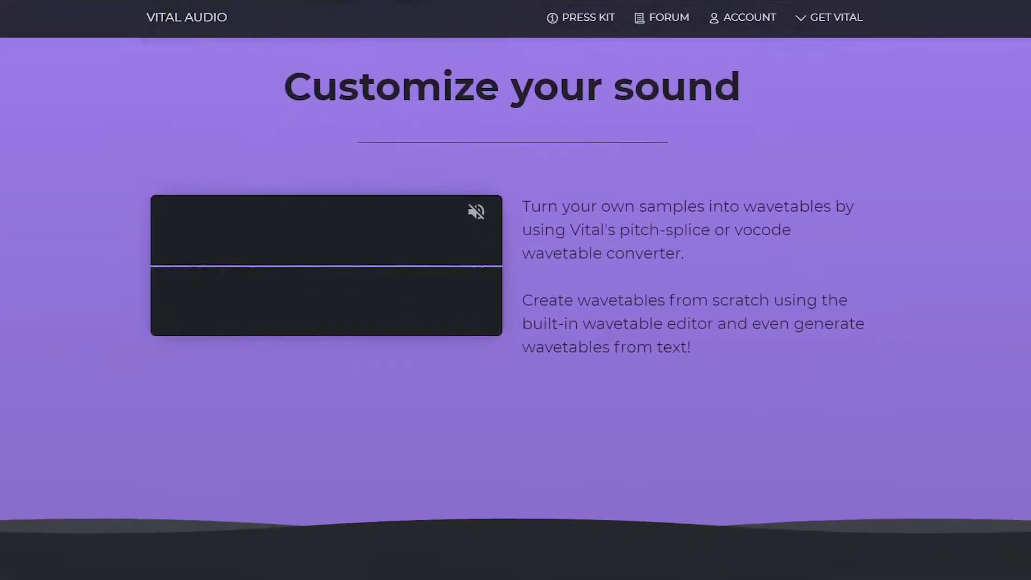
scroll(515, 290, down, 6)
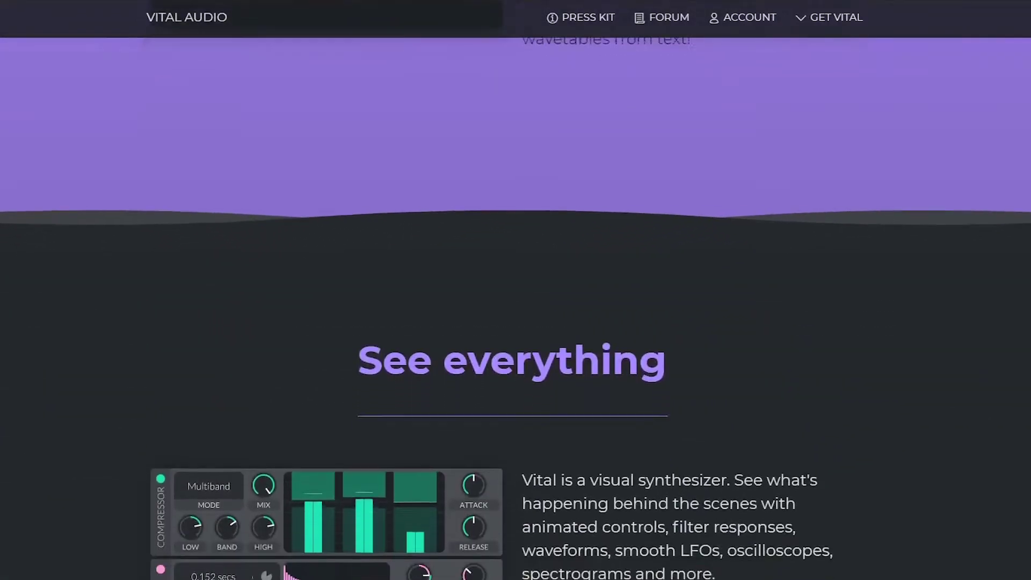
scroll(515, 290, down, 6)
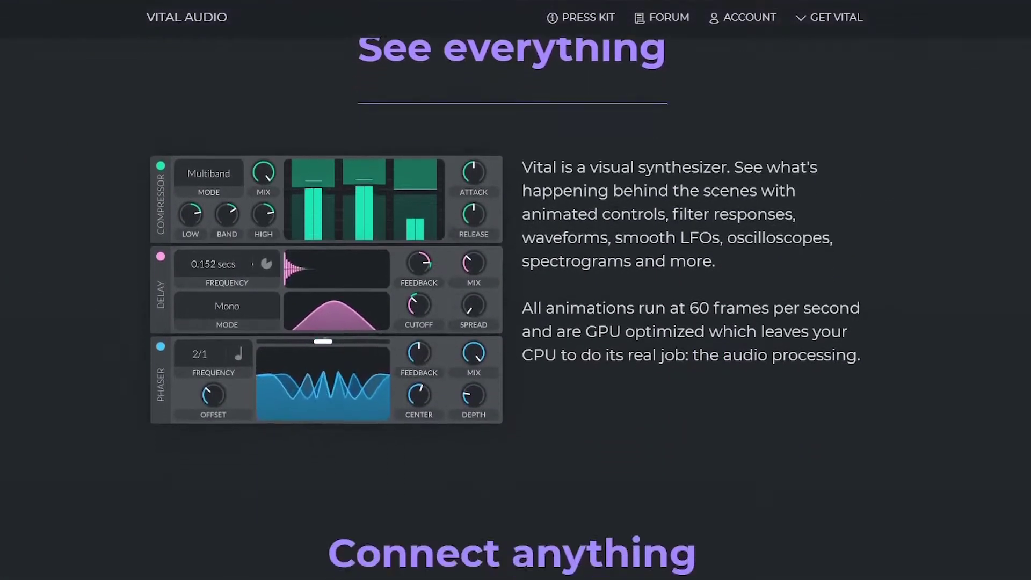
scroll(516, 290, down, 6)
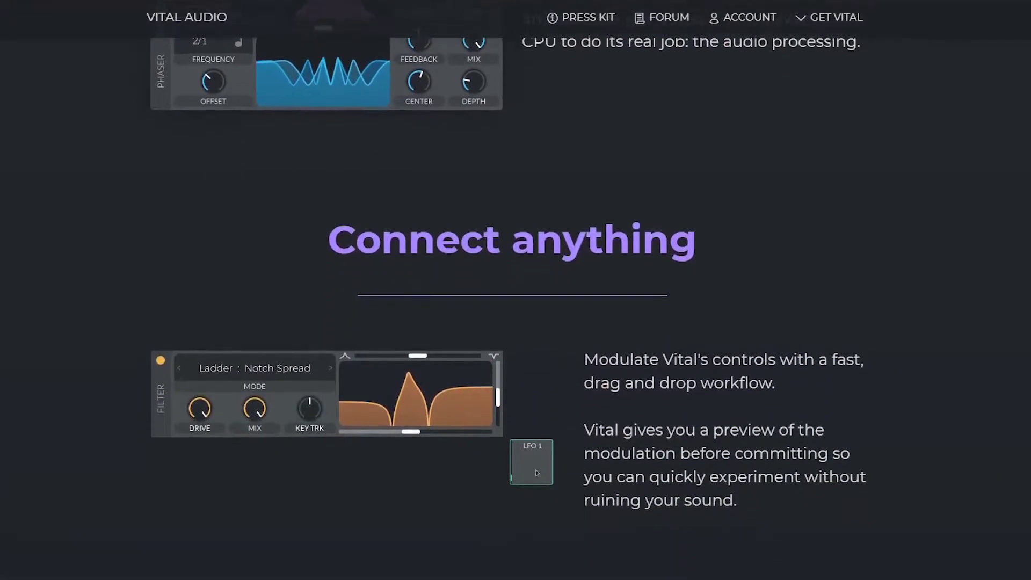
scroll(516, 290, down, 6)
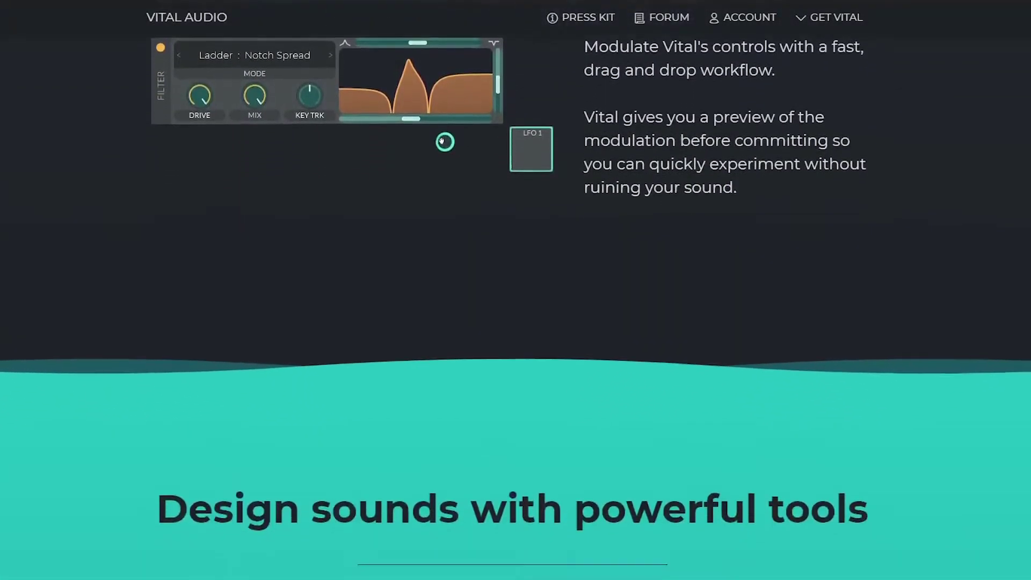
scroll(516, 290, down, 6)
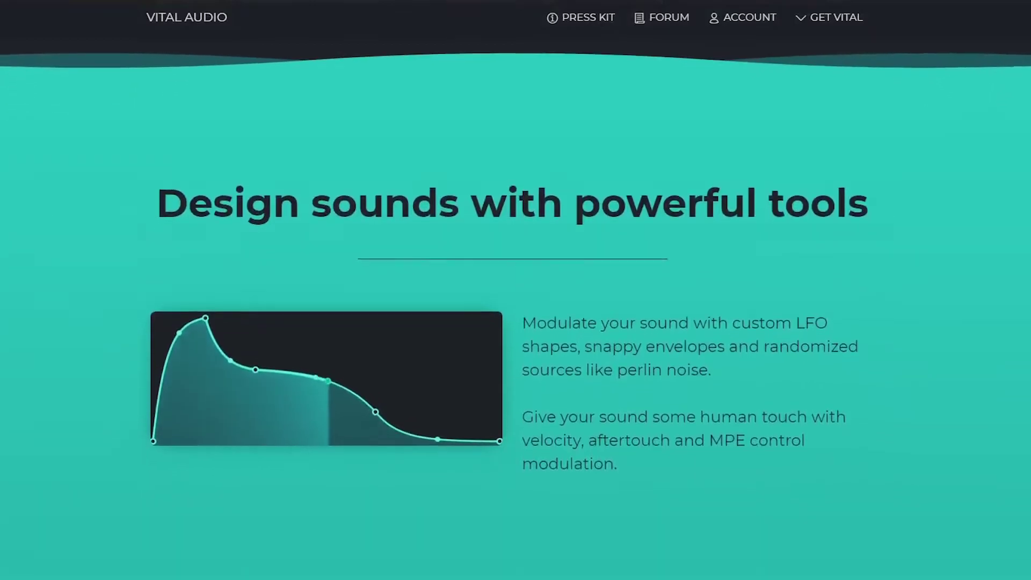
scroll(516, 290, down, 7)
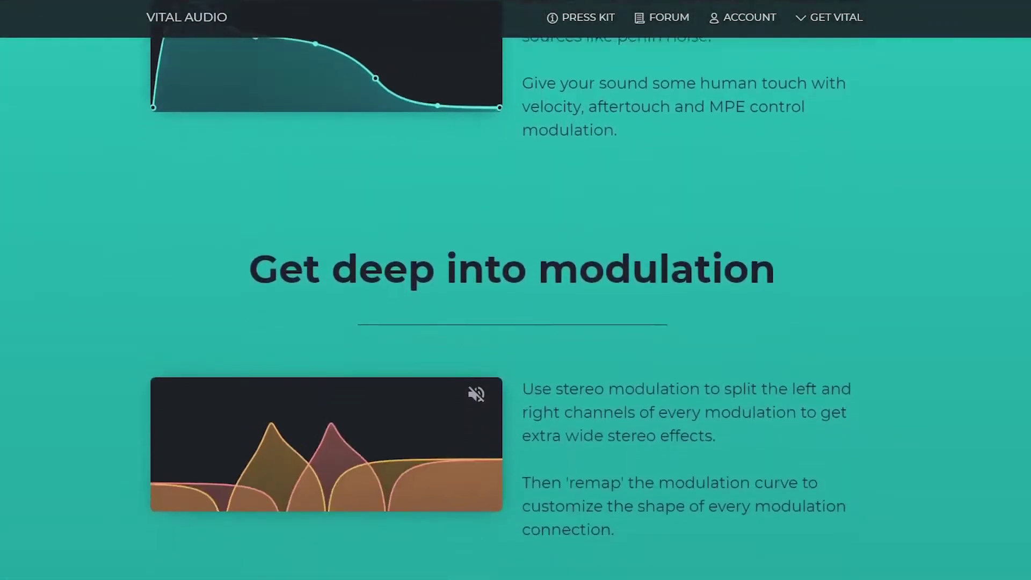
scroll(515, 290, down, 10)
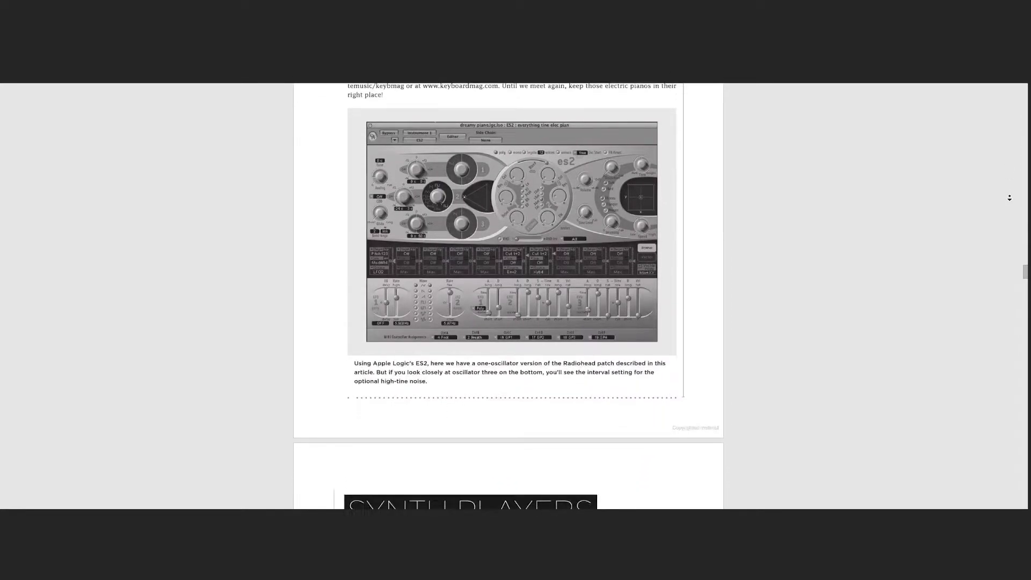
scroll(1009, 198, down, 2)
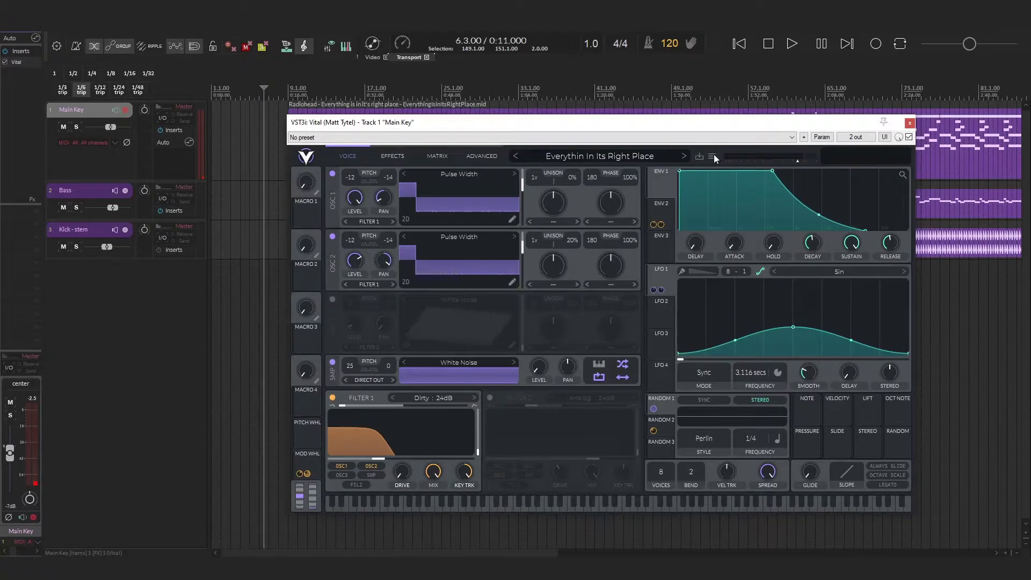
Initialize the Vital preset and give oscillator 1 a narrow pulse from the Pulse Width wavetable
click(713, 157)
click(717, 246)
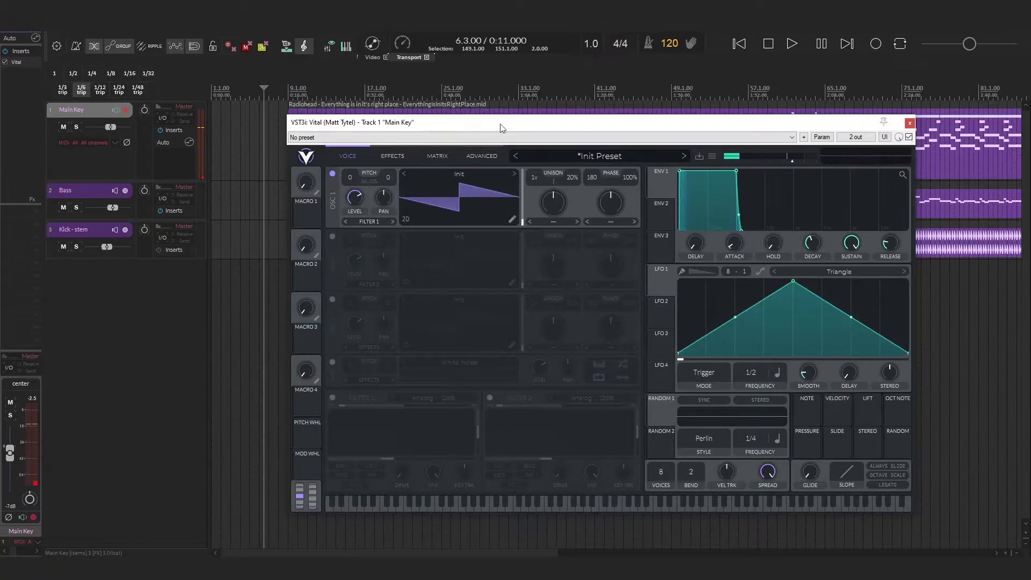
click(469, 174)
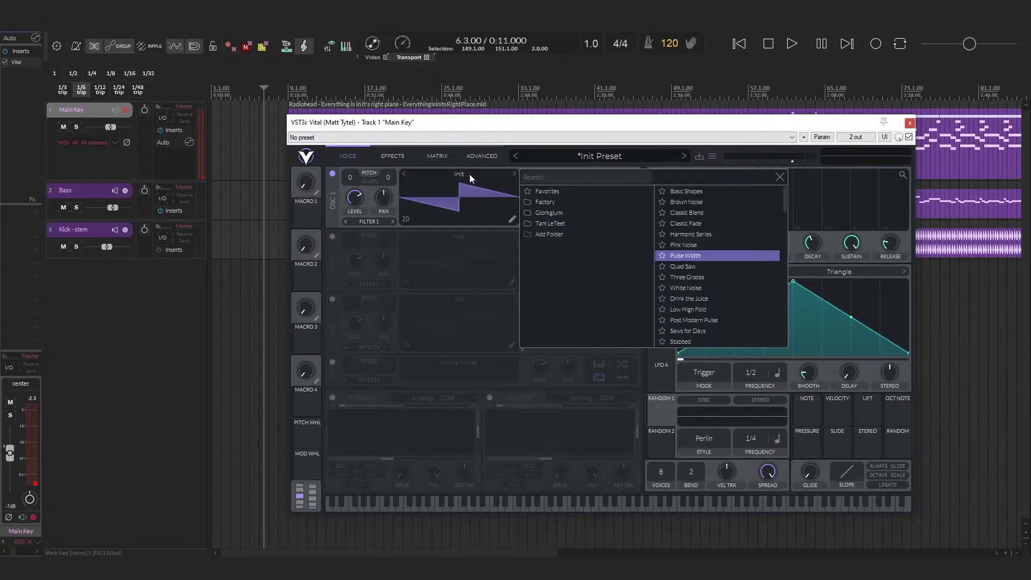
click(723, 256)
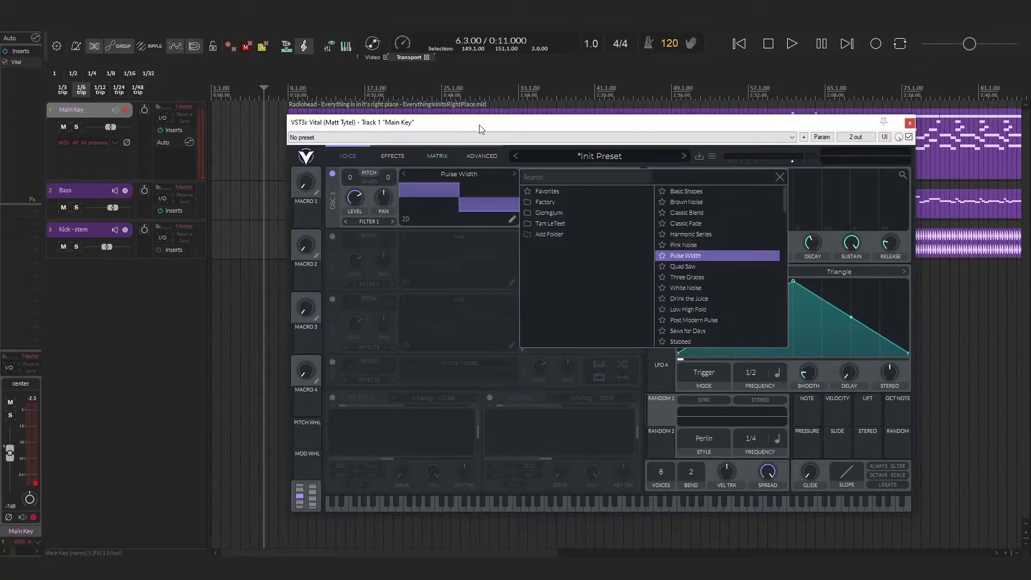
click(462, 202)
drag(460, 197, 470, 166)
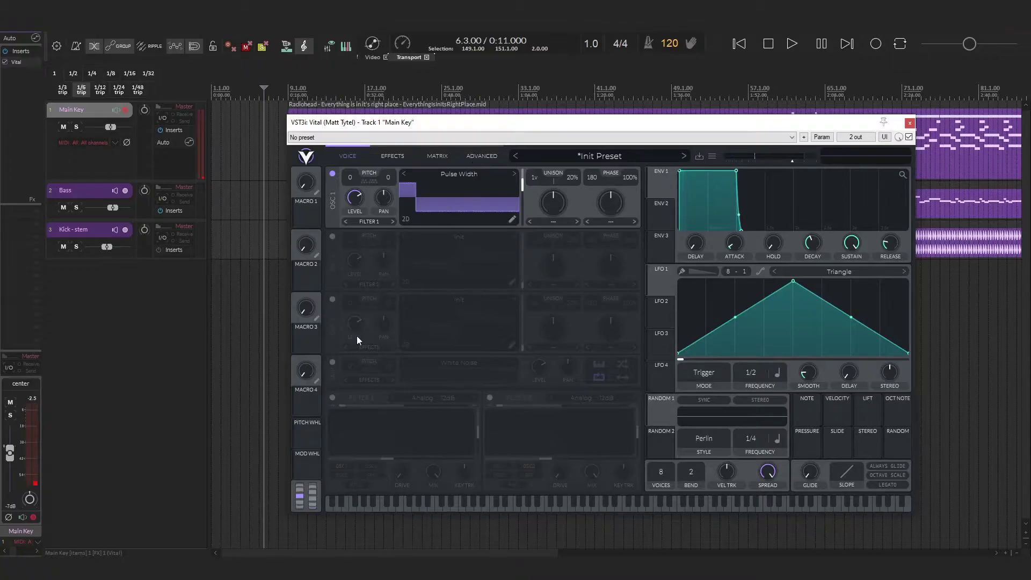
Enable Filter 1, lower its resonance and set its type to Dirty 24dB
click(332, 397)
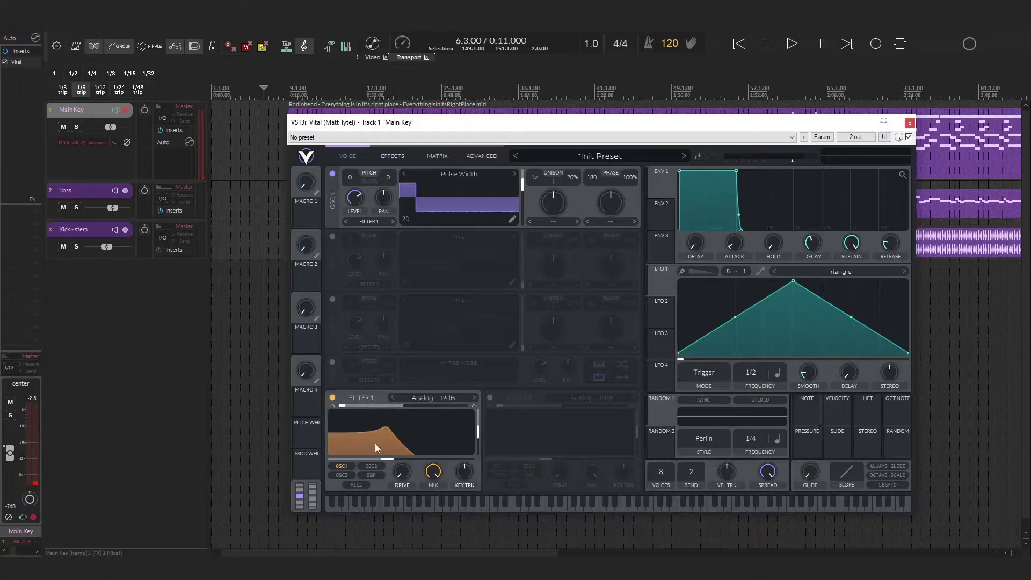
drag(375, 447, 392, 461)
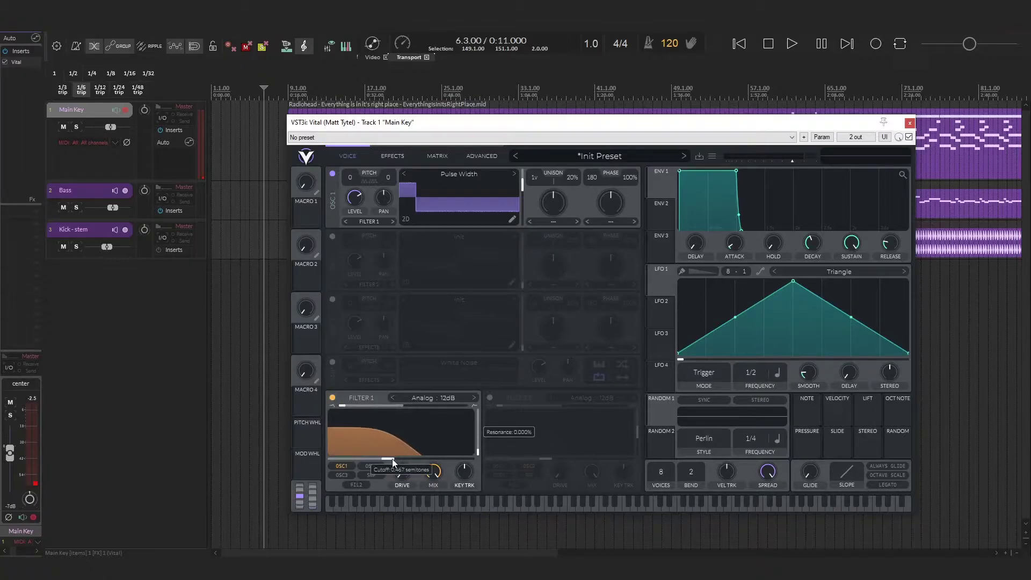
click(438, 399)
click(490, 410)
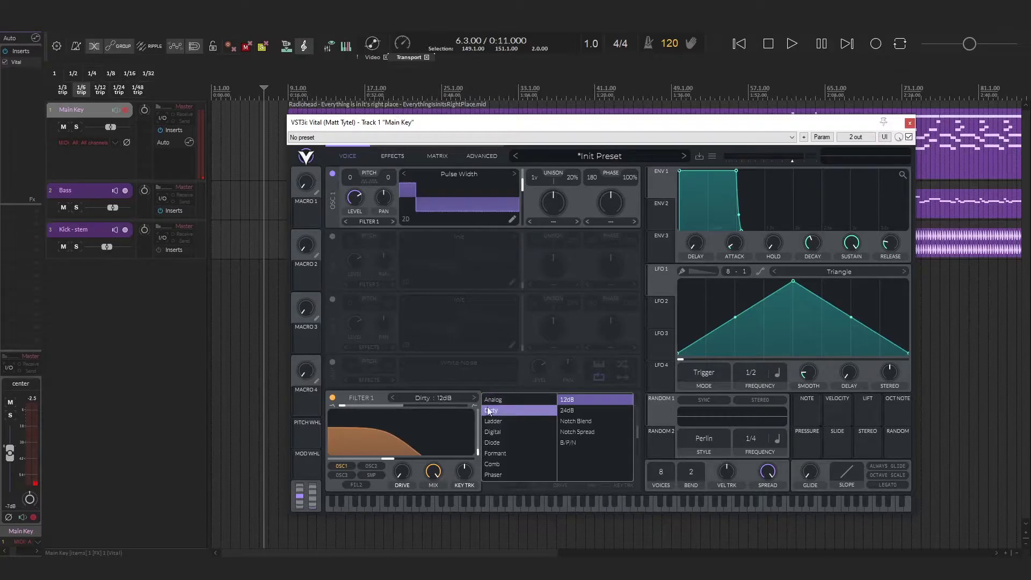
click(571, 409)
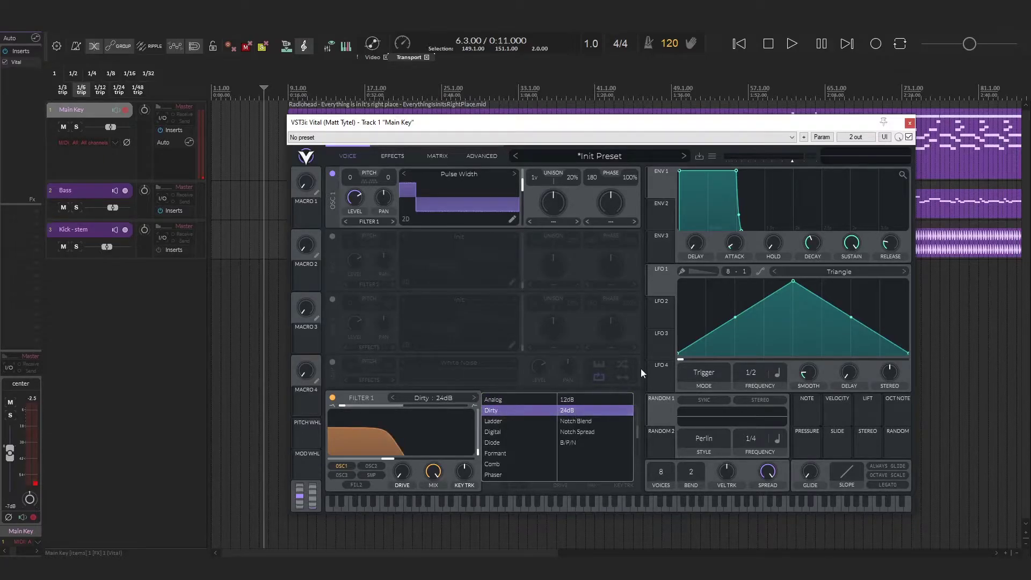
click(349, 396)
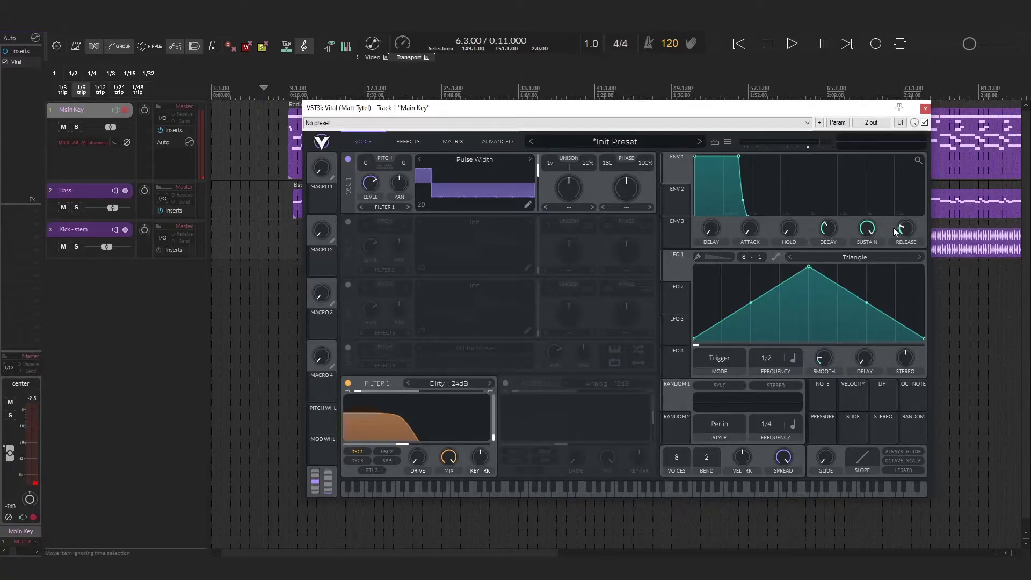
Lengthen the release of Env 1 and slightly lower its sustain level
drag(904, 229, 904, 207)
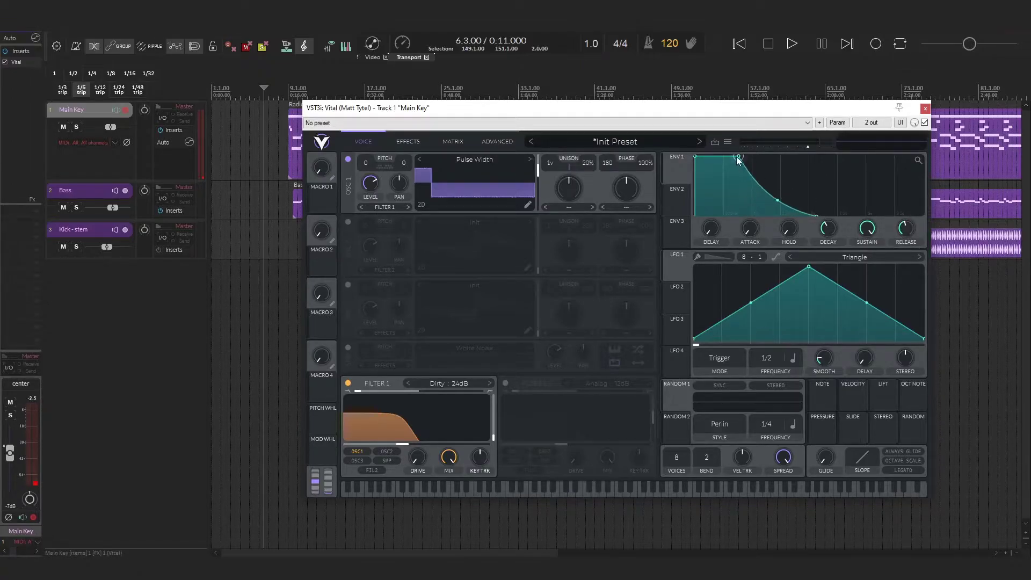
drag(739, 162, 737, 168)
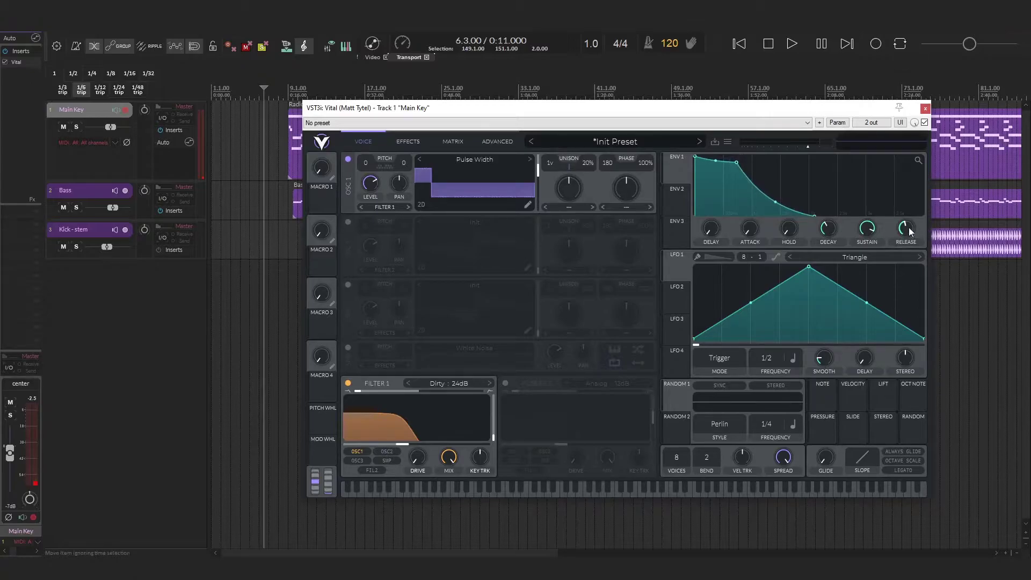
drag(908, 228, 908, 230)
drag(717, 110, 741, 117)
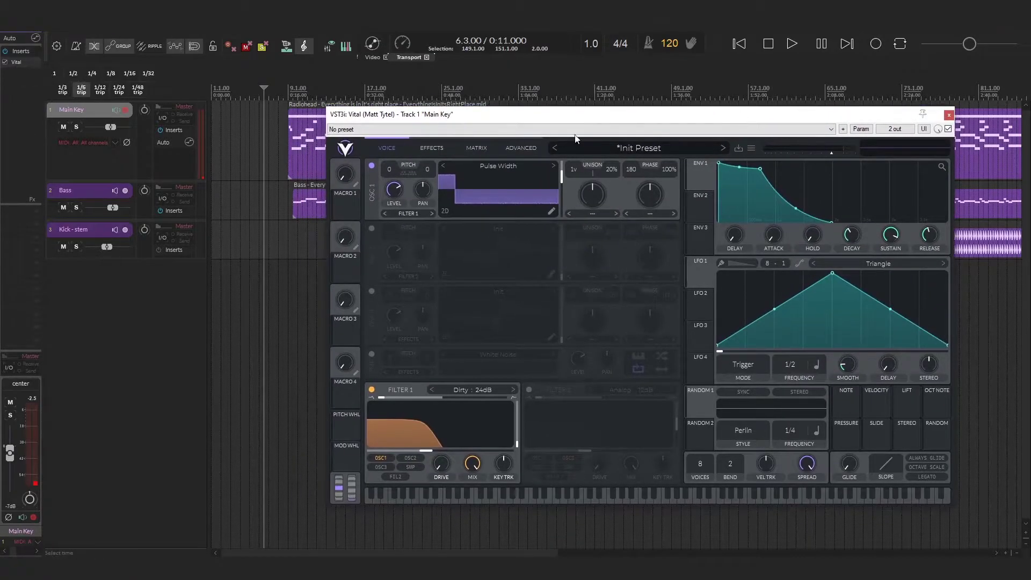
Solo the Main Key track and play back the part to hear the patch
click(76, 127)
drag(448, 115, 456, 152)
key(space)
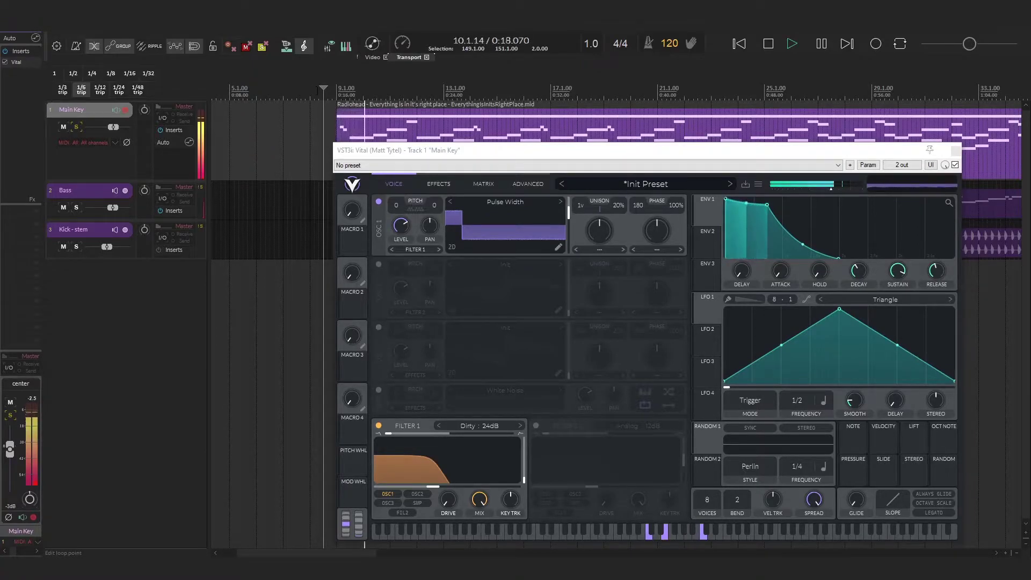
key(space)
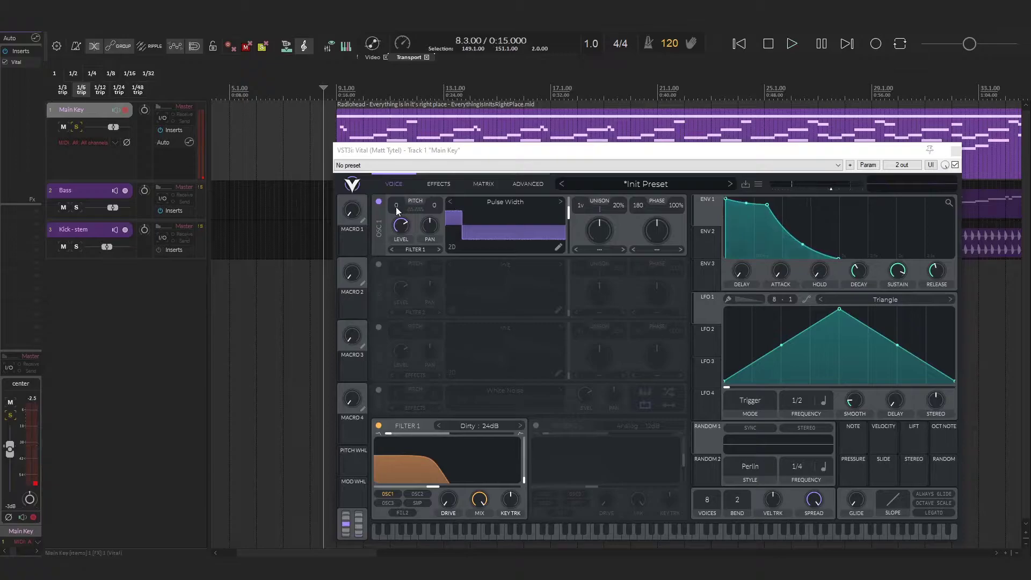
Transpose oscillator 1 to -12 semitones
drag(446, 211, 435, 267)
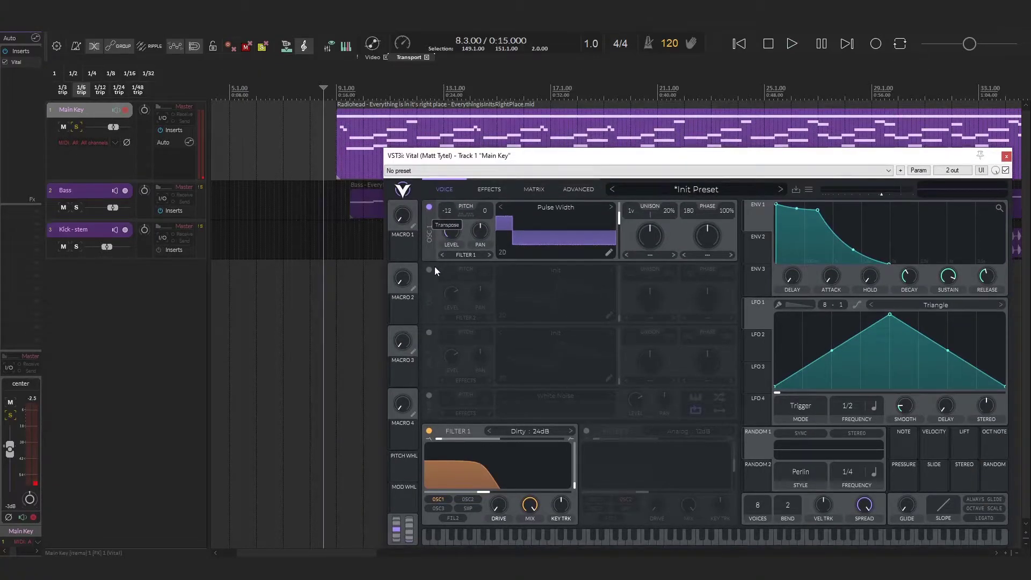
drag(500, 159, 460, 130)
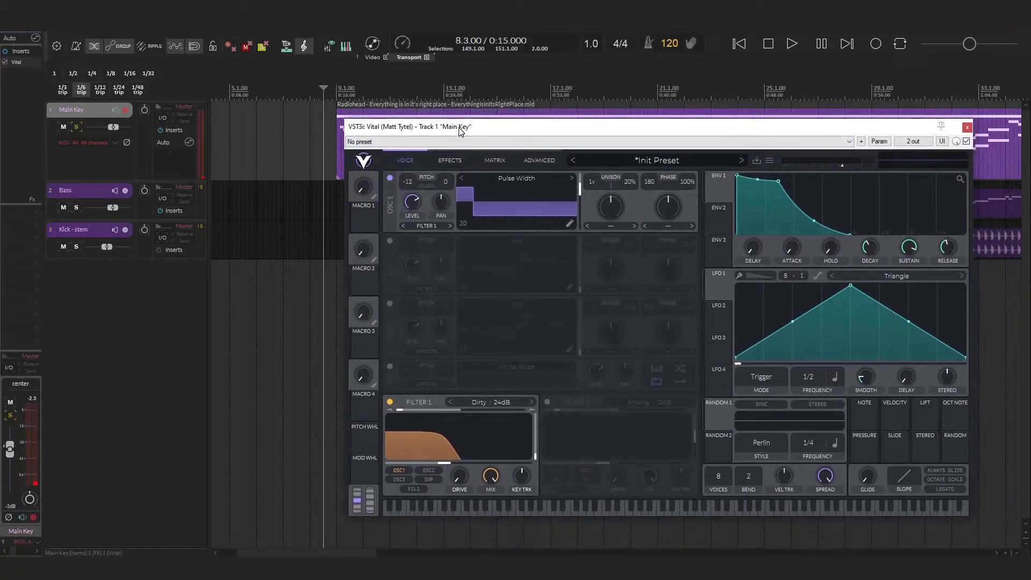
Lengthen the release of Env 2 and assign it to modulate the cutoff of Filter 1
click(721, 216)
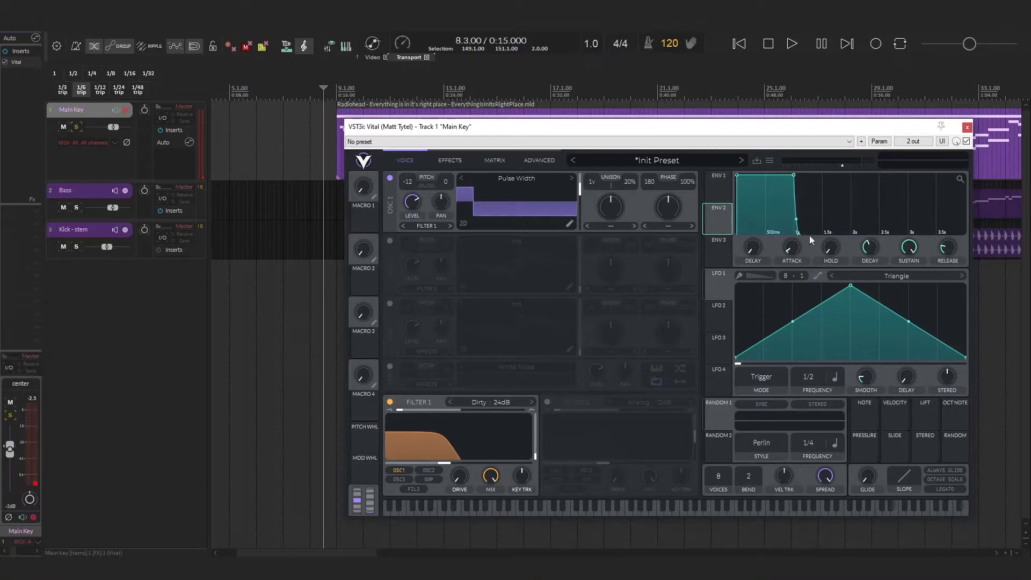
drag(947, 248, 962, 237)
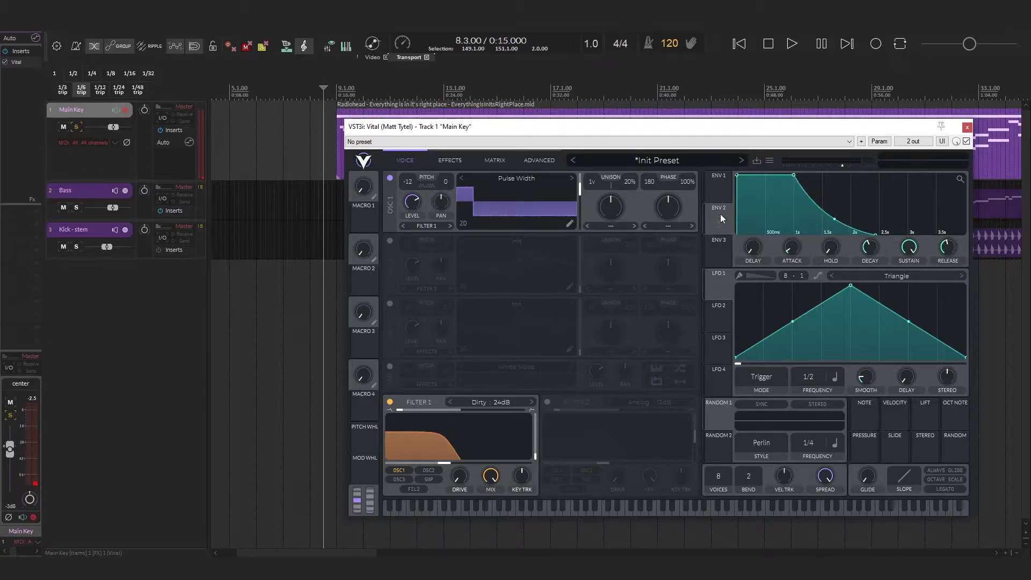
drag(720, 213, 449, 443)
mouse_move(460, 459)
click(723, 188)
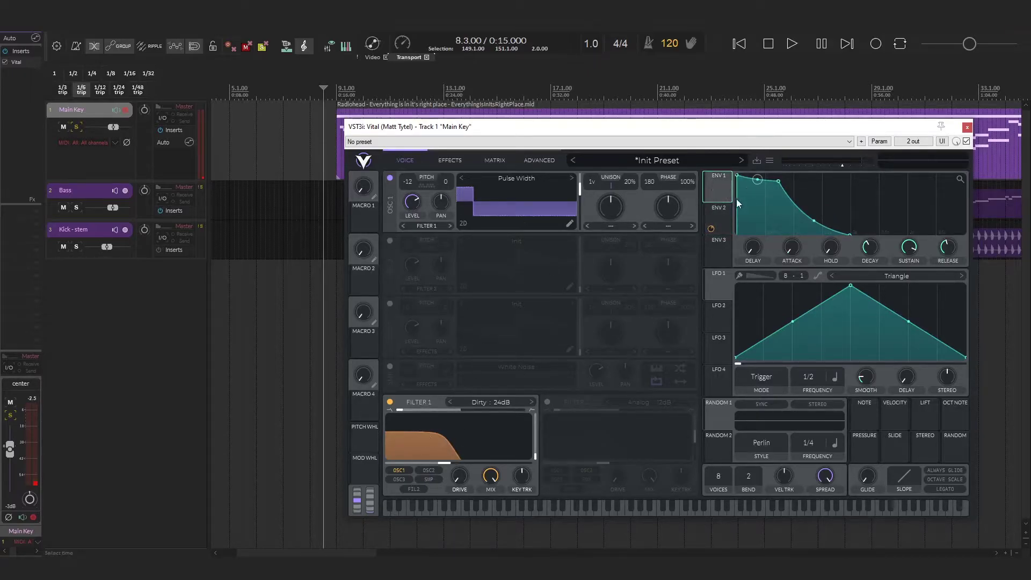
click(714, 219)
drag(459, 454, 460, 446)
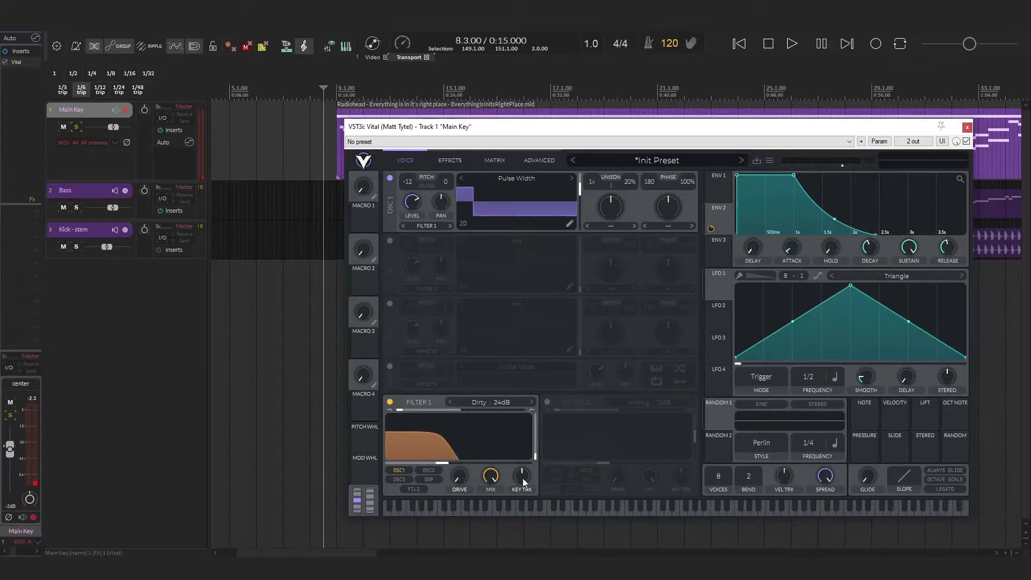
Turn Filter 1's key tracking fully up and lower its cutoff, fine-tuning it while the track plays
drag(524, 474, 524, 402)
drag(442, 464, 439, 461)
click(332, 91)
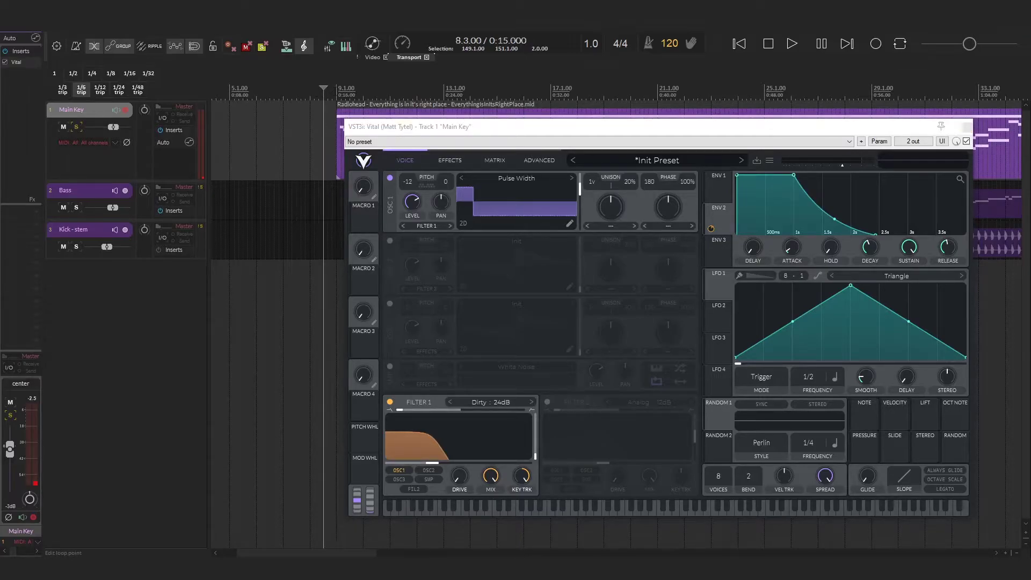
key(space)
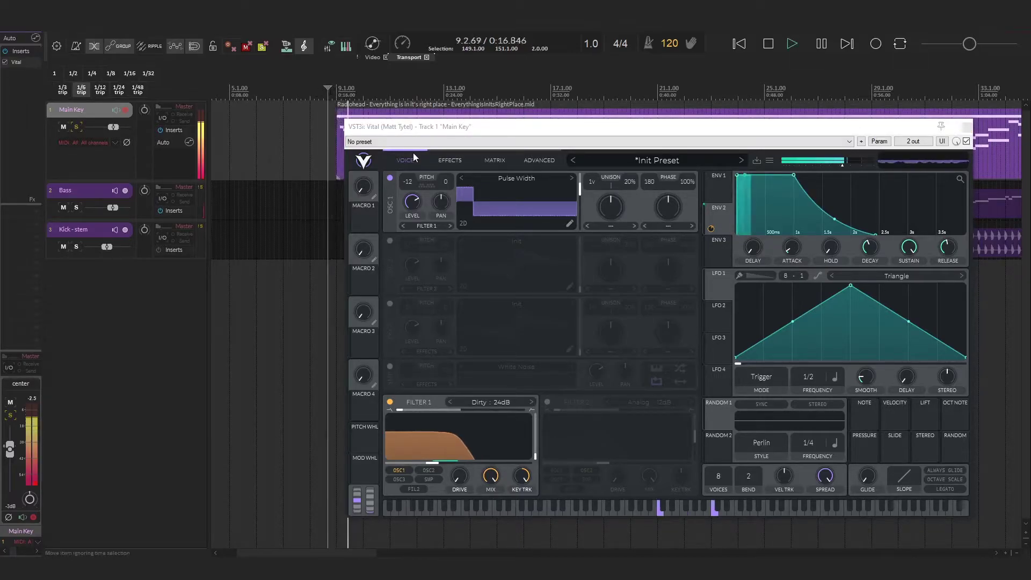
click(432, 463)
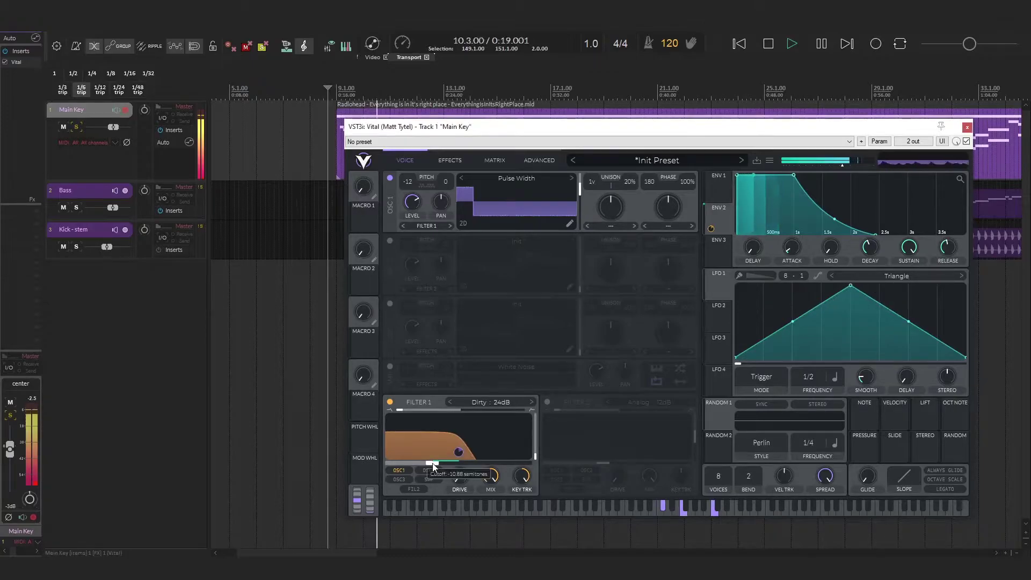
drag(432, 464, 458, 453)
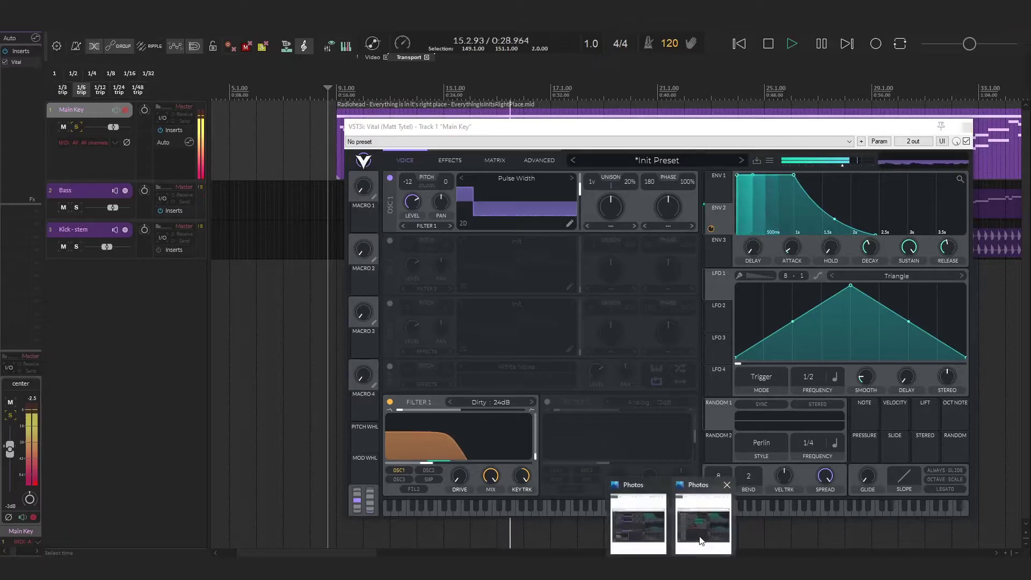
key(space)
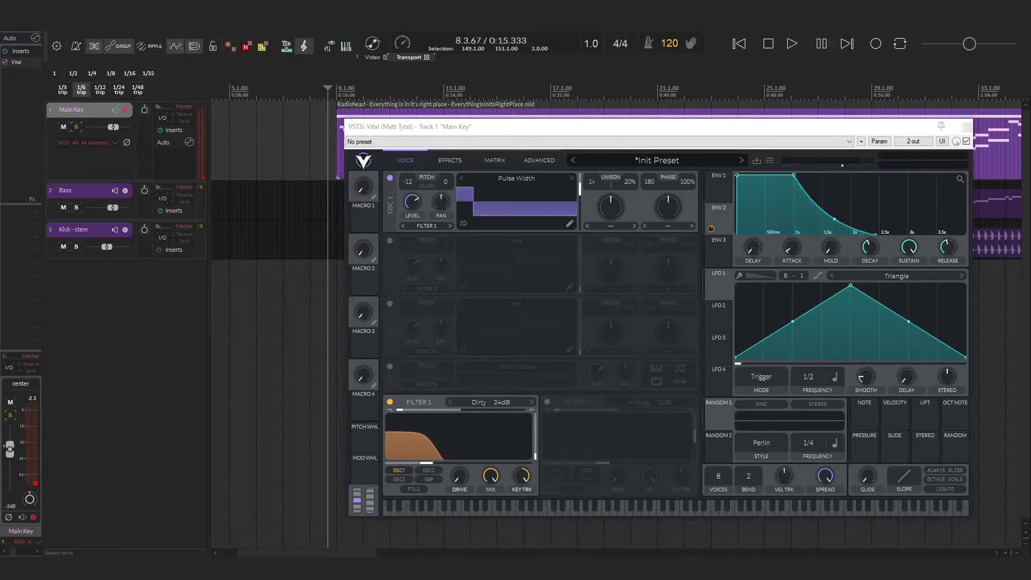
Enable oscillator 2, transpose it to -12 semitones, and load the Pulse Width wavetable with a narrow pulse matching oscillator 1
click(390, 241)
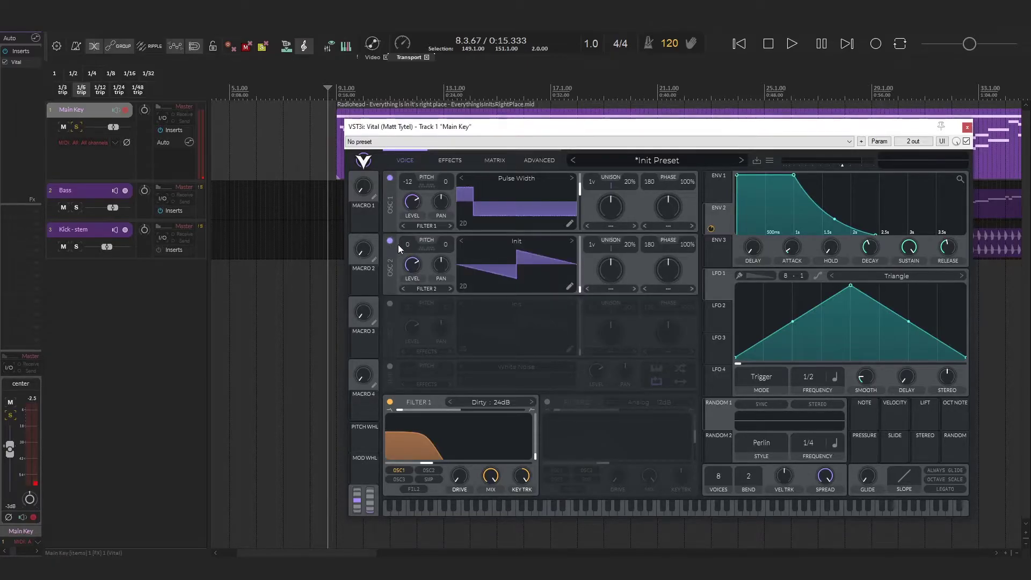
drag(406, 276, 396, 295)
click(507, 240)
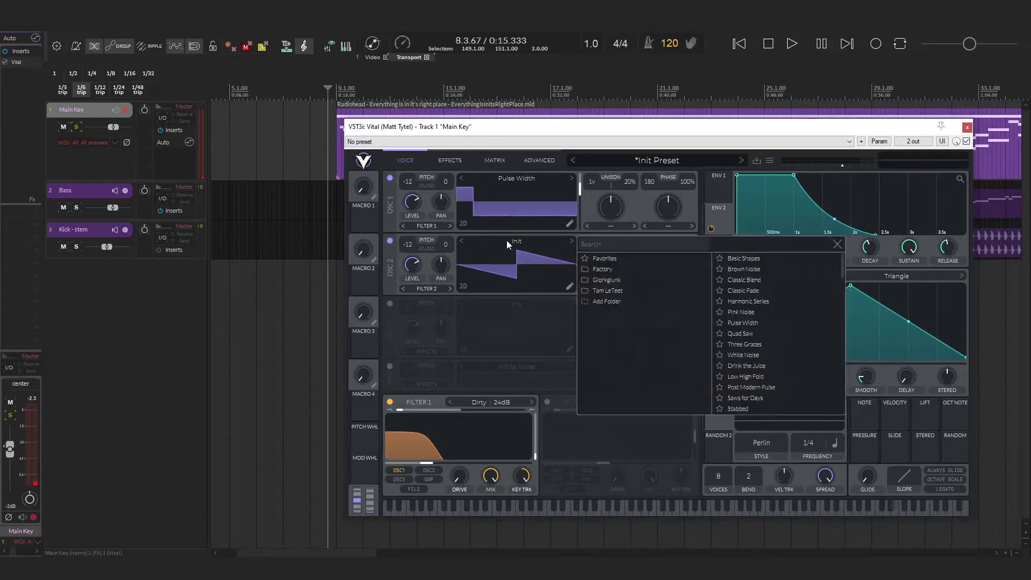
click(759, 321)
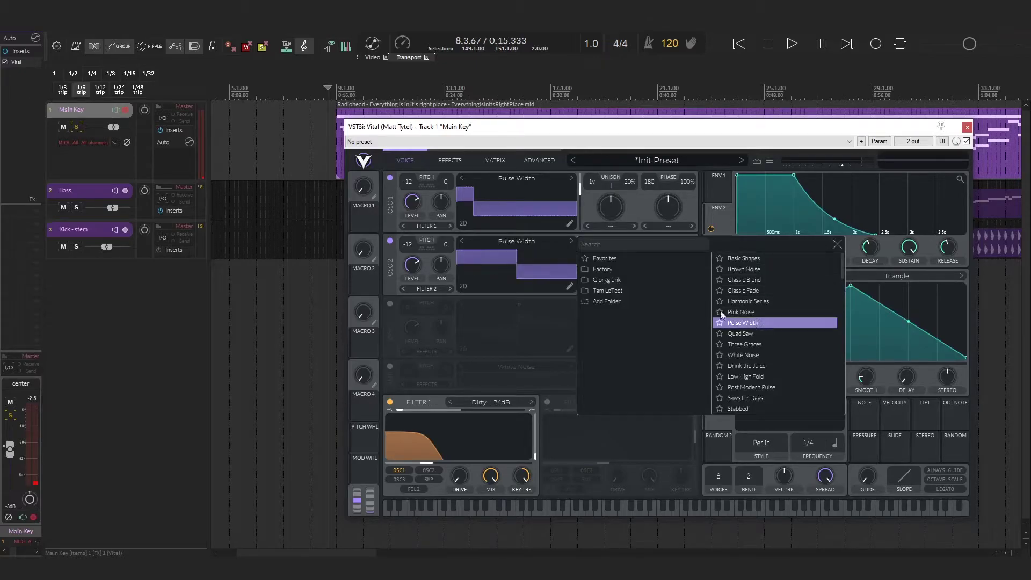
drag(523, 253, 525, 229)
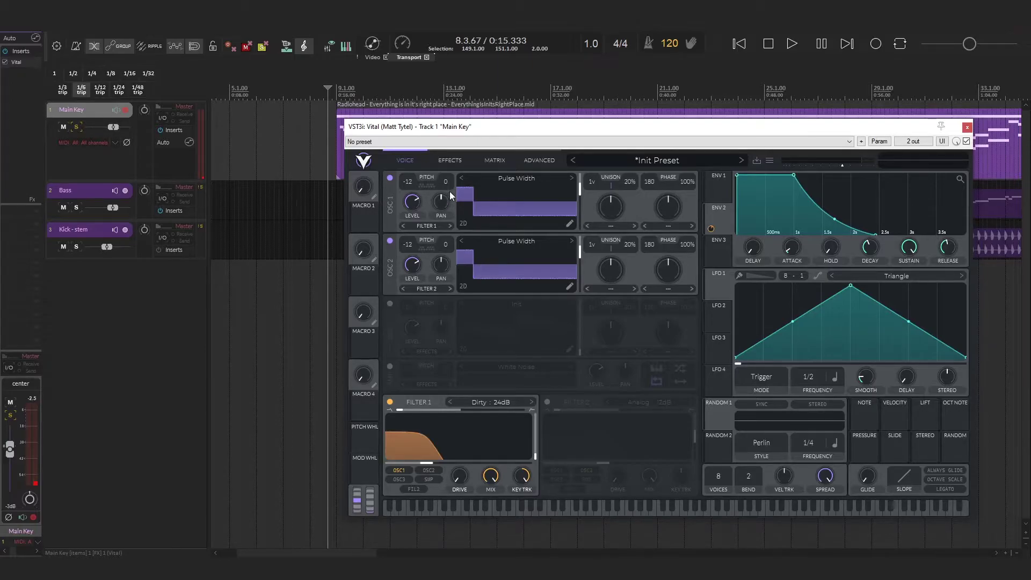
Pan oscillator 1 left and oscillator 2 right, and route oscillator 2 into Filter 1
mouse_move(440, 201)
drag(429, 243, 429, 242)
drag(435, 268, 432, 262)
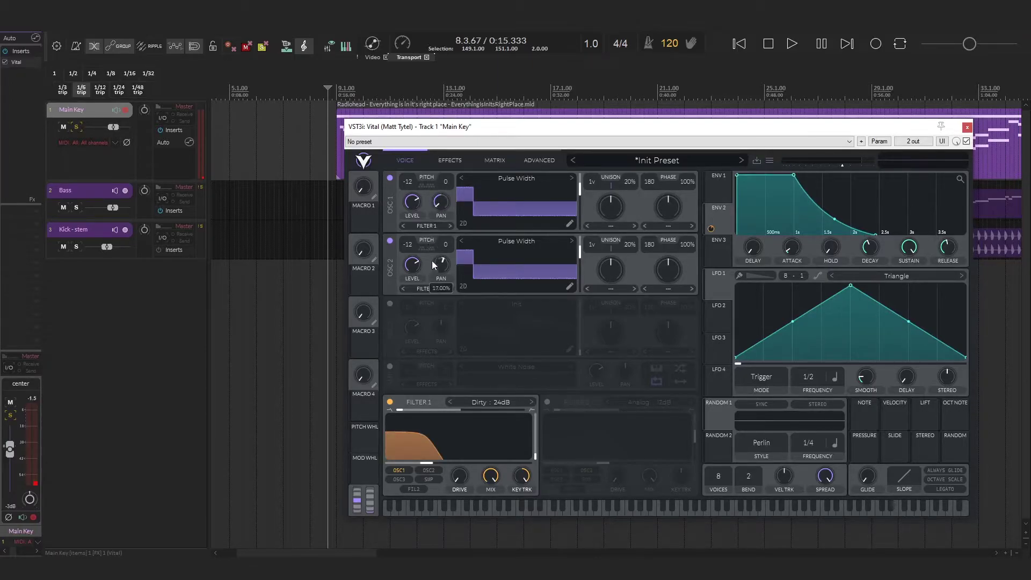
click(428, 288)
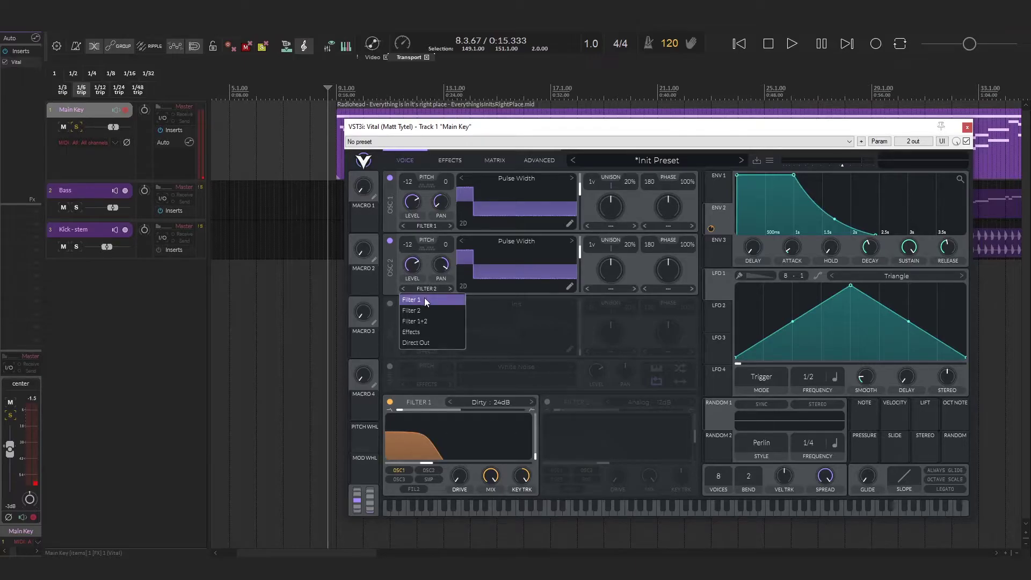
click(424, 299)
Play the part and lower the synth's master volume to about -11.7 dB
key(space)
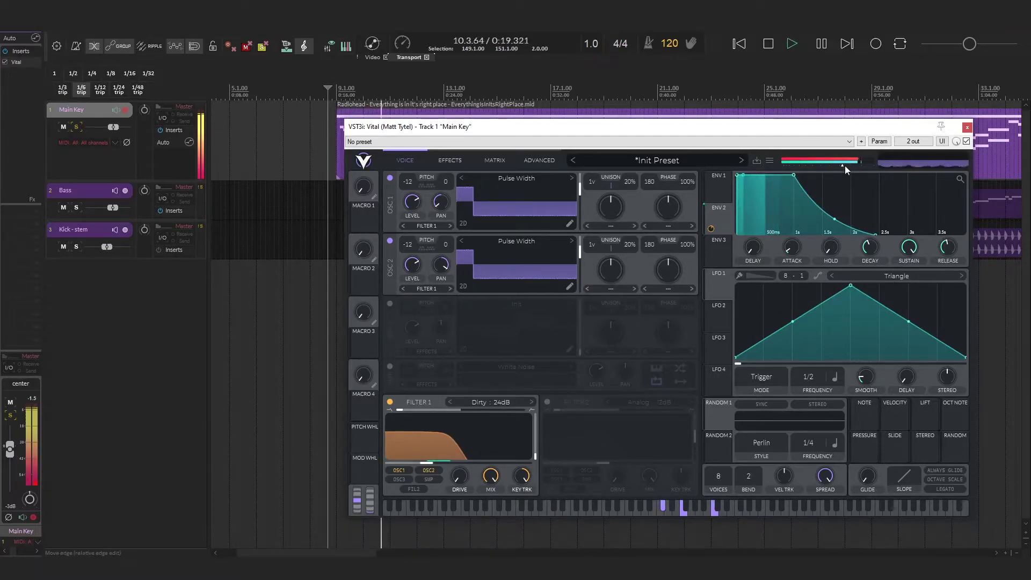
drag(843, 165, 840, 166)
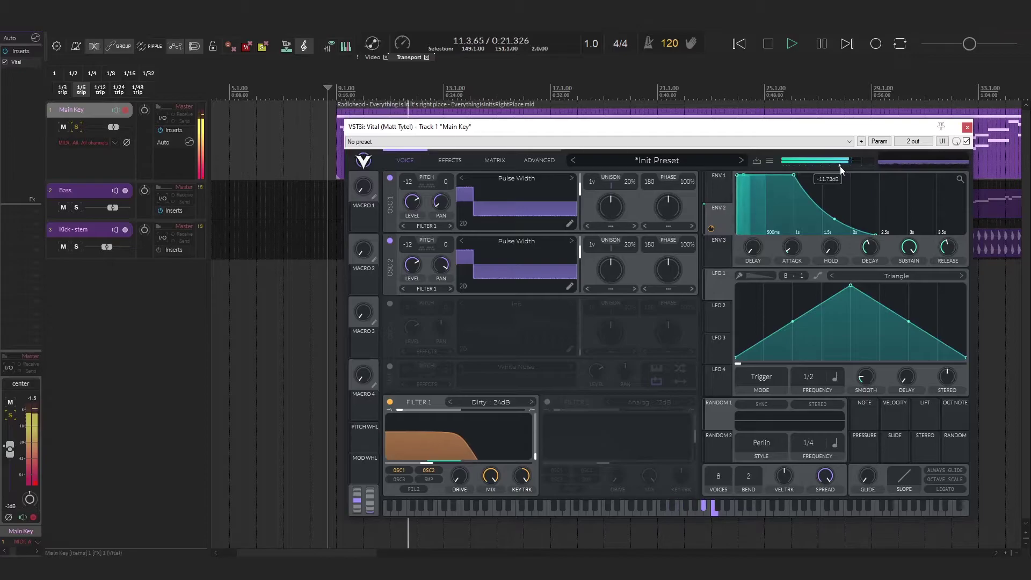
key(space)
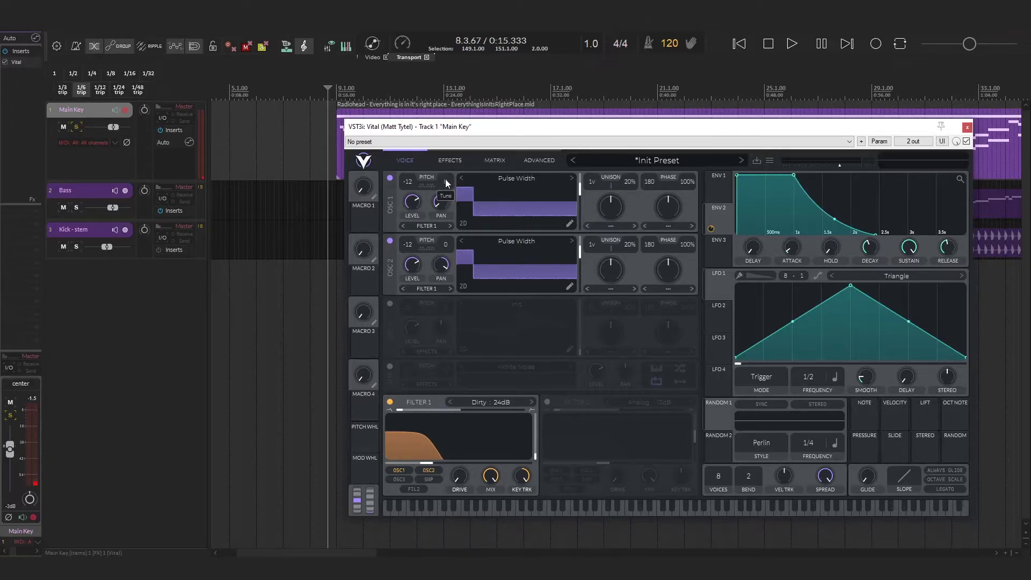
Change LFO 1's shape to Sin and pull its peak down to a shallow curve
click(899, 277)
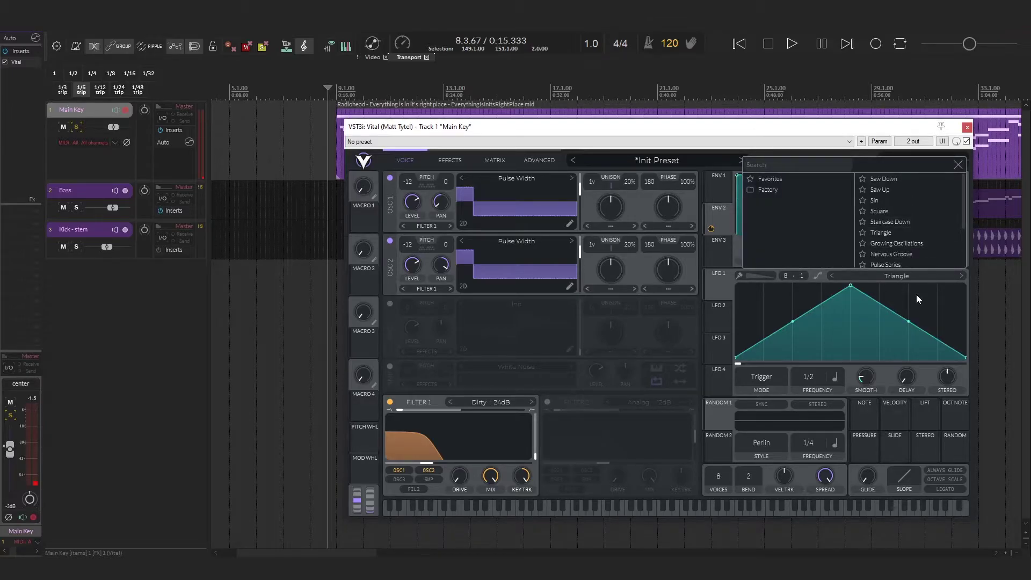
click(893, 278)
click(856, 276)
click(871, 201)
click(844, 331)
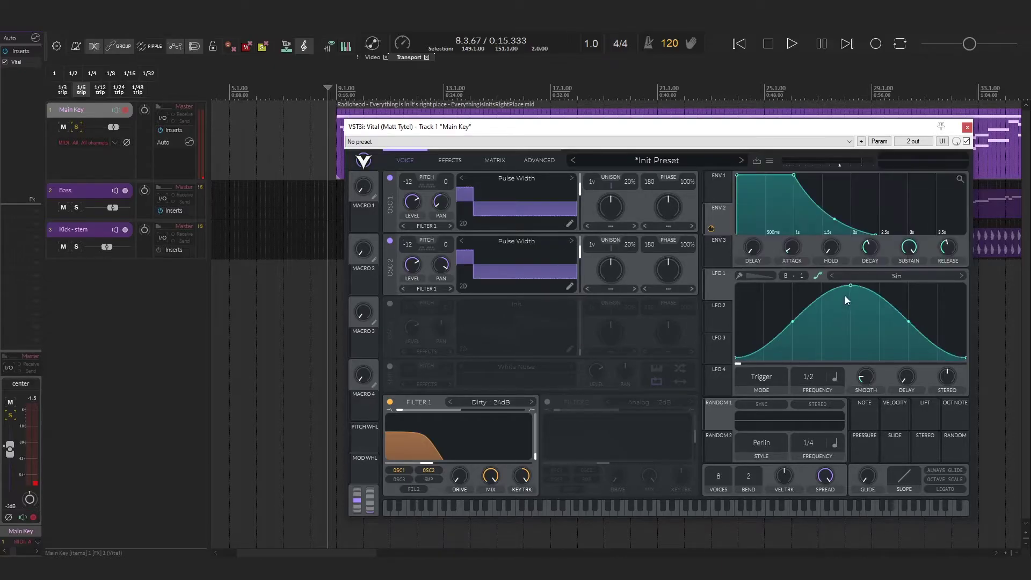
drag(849, 285, 850, 343)
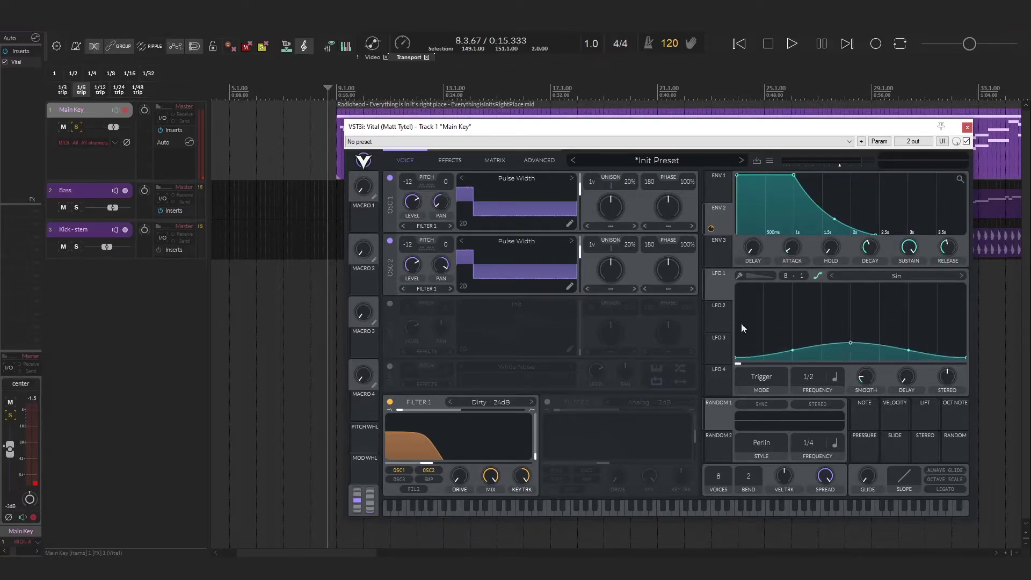
Set LFO 1 to Sync mode with its frequency in Seconds at 2.234 secs
click(759, 379)
click(755, 411)
click(835, 378)
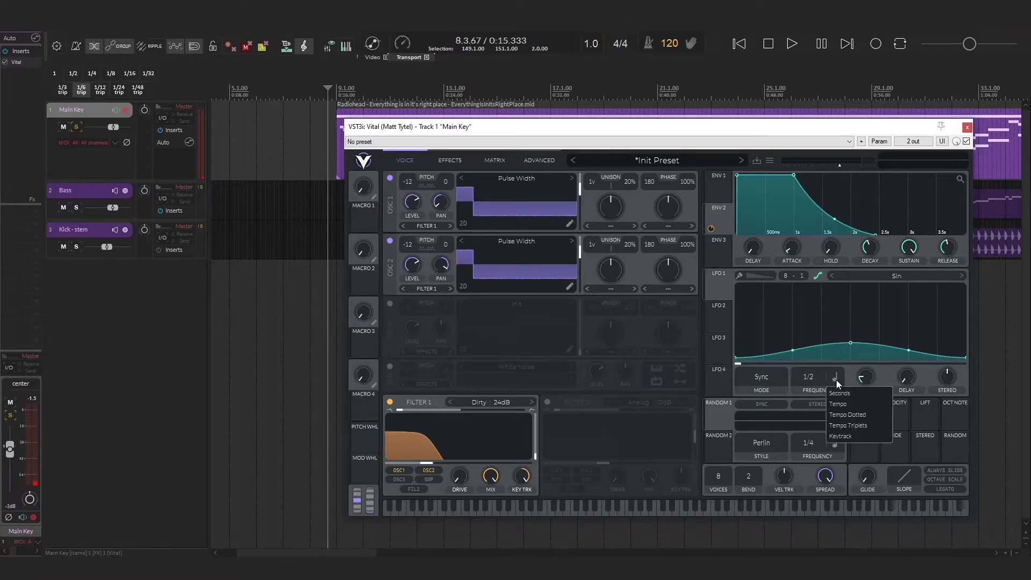
click(839, 393)
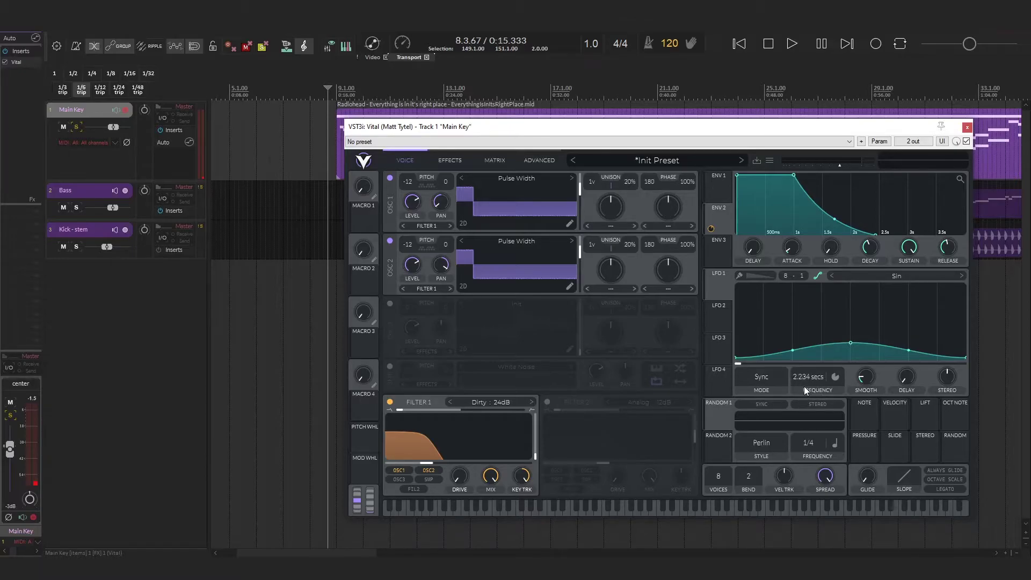
Assign LFO 1 to modulate the pan of oscillators 1 and 2 and adjust both modulation amounts
drag(723, 286, 450, 188)
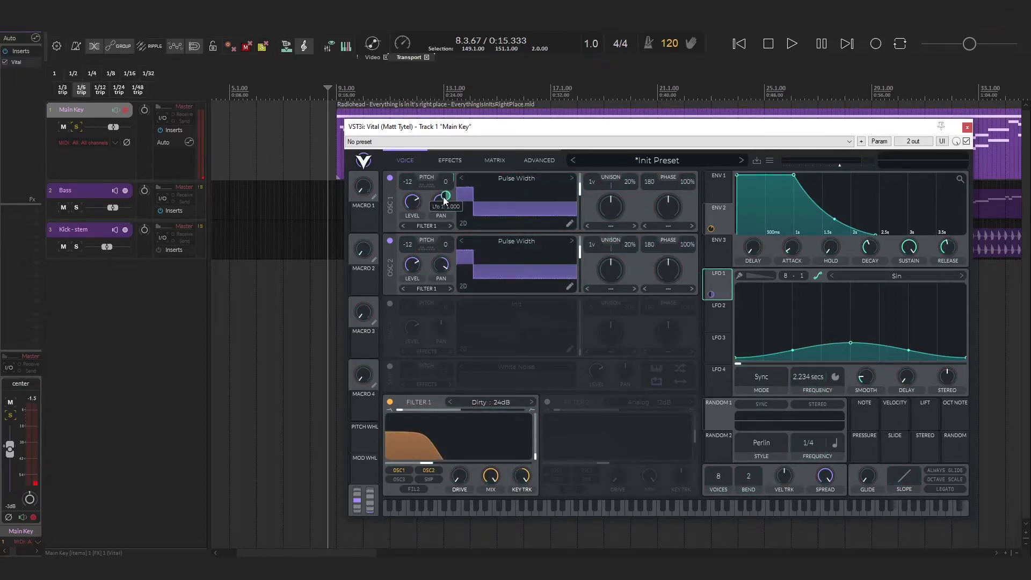
mouse_move(445, 195)
drag(711, 294, 444, 250)
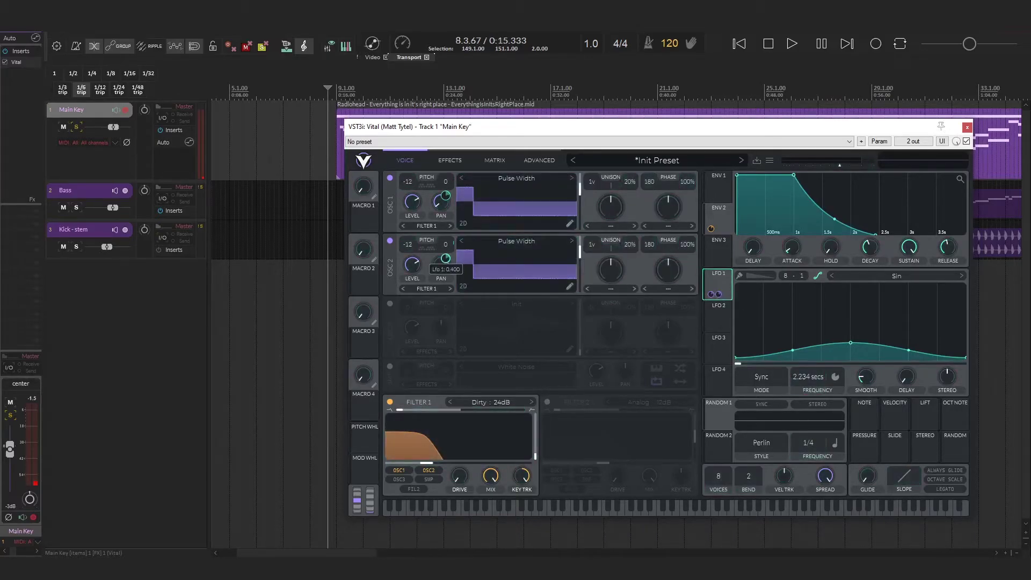
drag(446, 258, 446, 249)
mouse_move(446, 195)
mouse_down()
mouse_move(445, 178)
mouse_move(444, 191)
mouse_up()
Fine-tune LFO 1's pan modulation amounts on both oscillators while the part plays
key(space)
drag(443, 258, 442, 253)
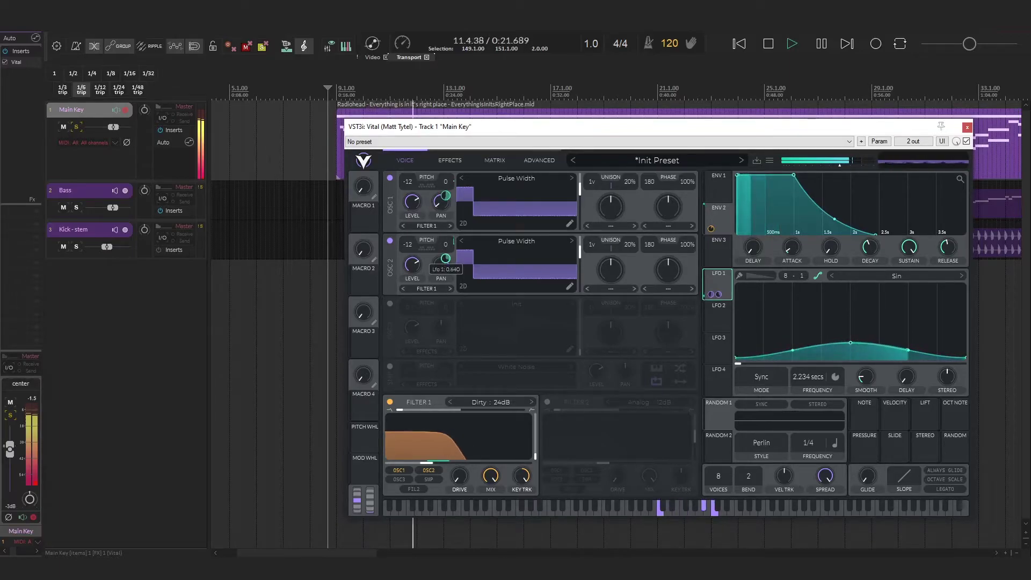
drag(447, 196, 447, 214)
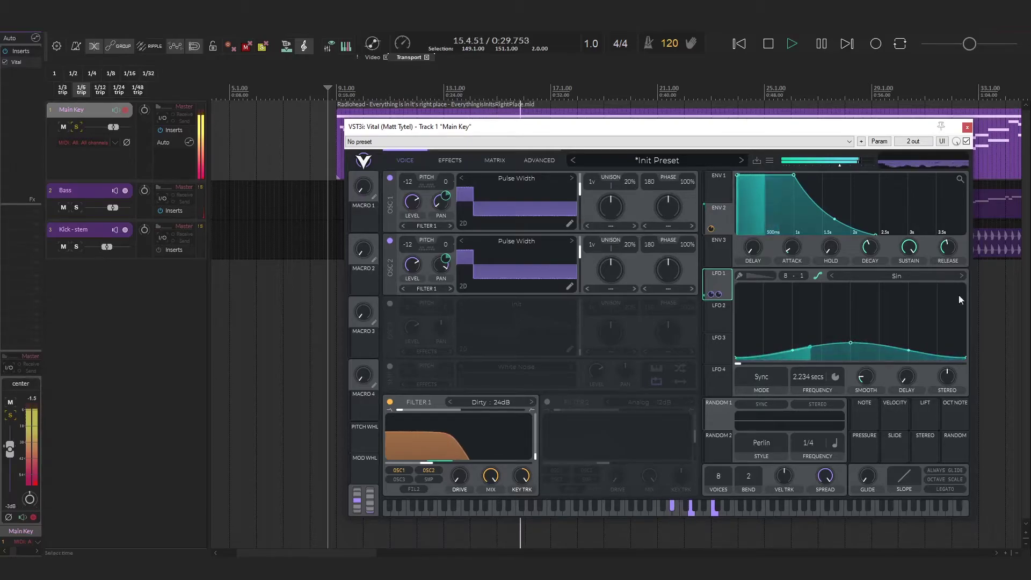
key(space)
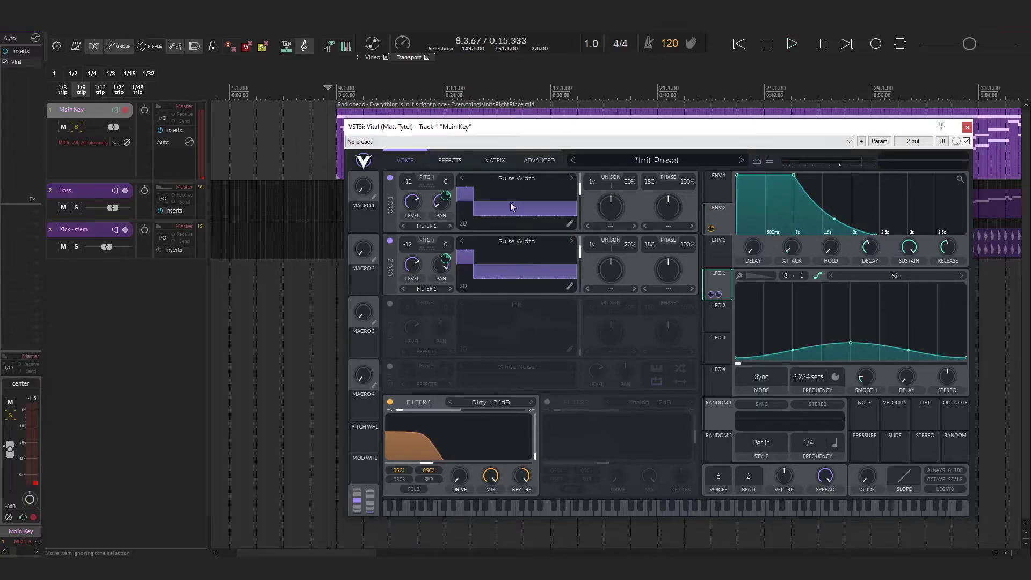
Enable the compressor effect in Single Band mode, adjusting its thresholds, band gain and attack
click(450, 161)
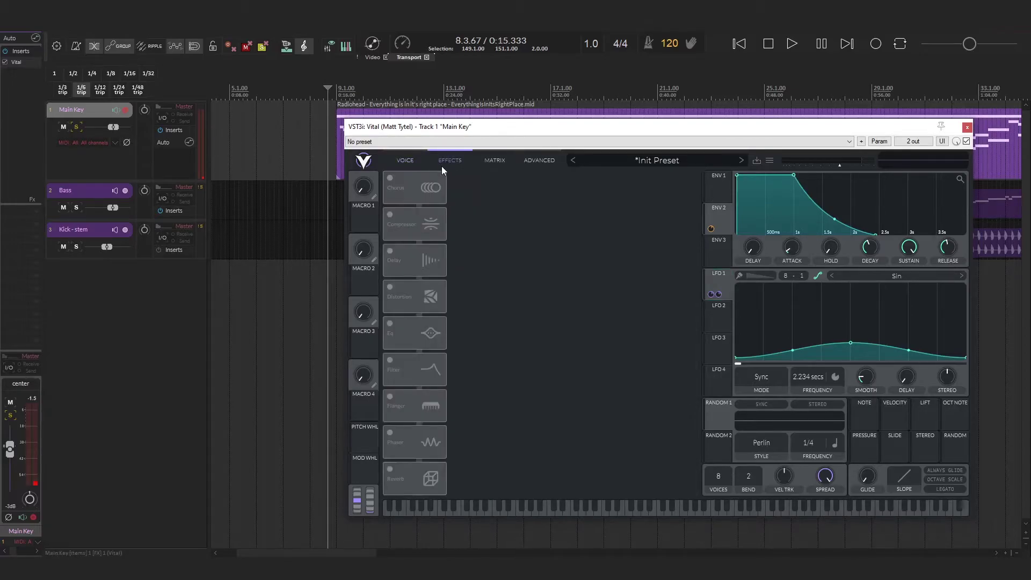
click(389, 213)
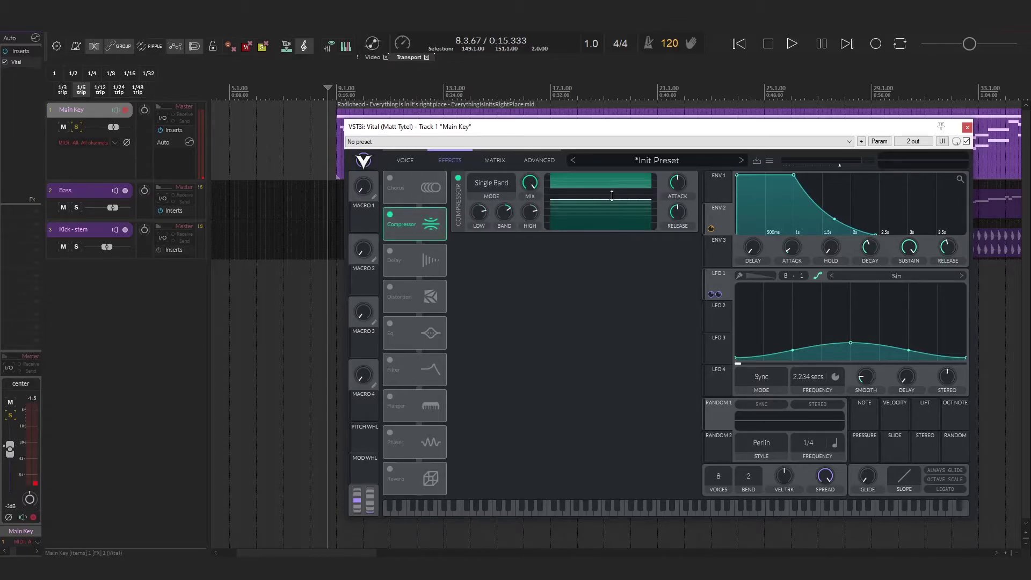
mouse_move(605, 186)
mouse_down()
mouse_move(603, 200)
mouse_move(601, 187)
mouse_up()
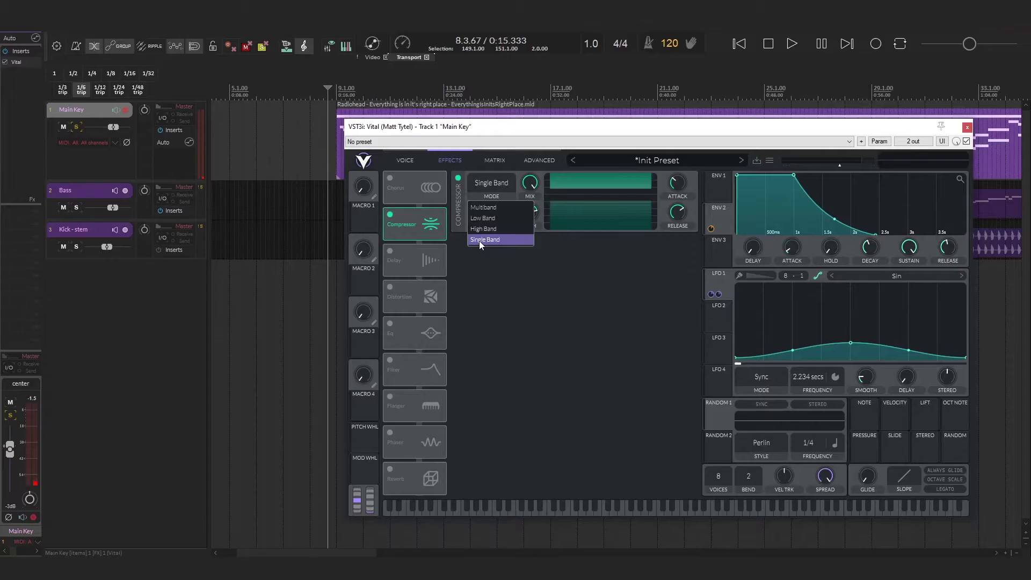
click(480, 242)
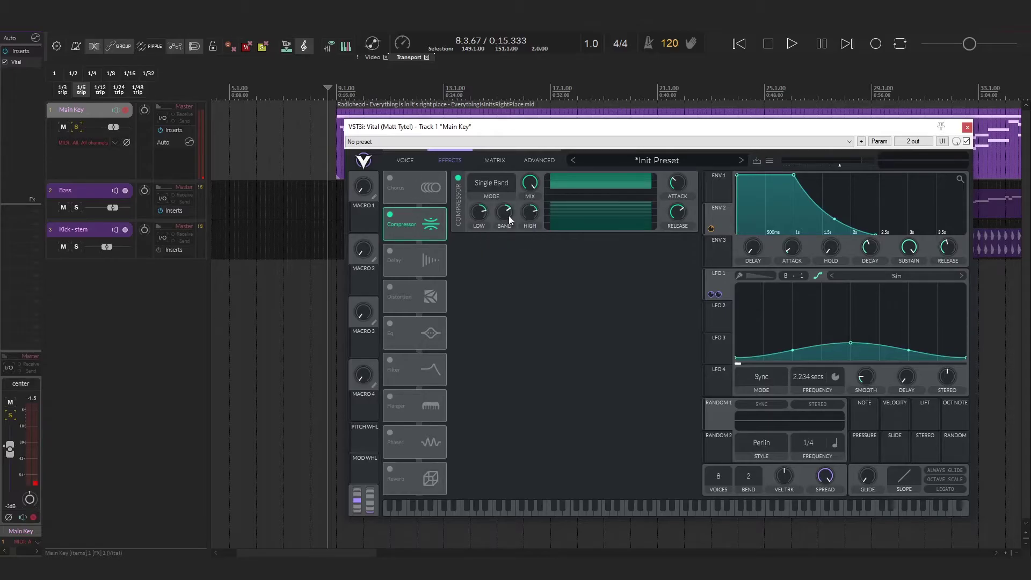
mouse_move(504, 217)
drag(503, 213, 504, 208)
drag(575, 198, 575, 200)
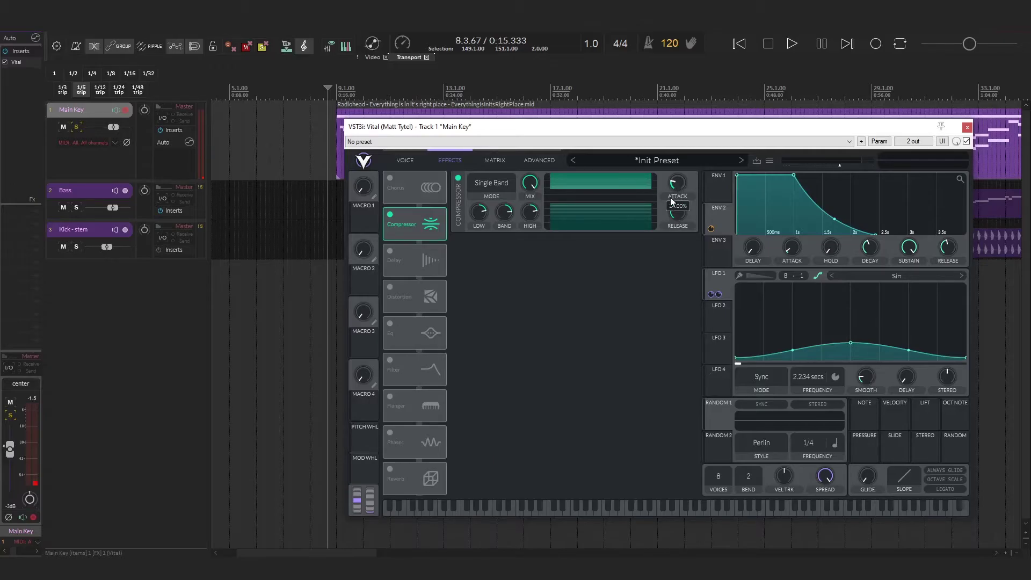
Lengthen the compressor's release and raise its band gain while listening to the part
scroll(675, 187, up, 5)
key(space)
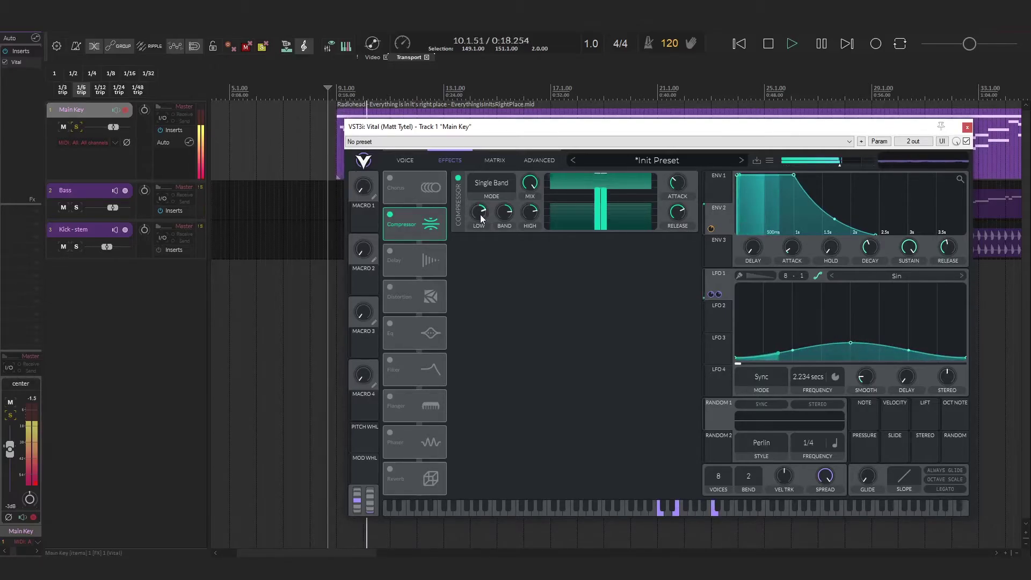
drag(482, 208, 499, 204)
key(space)
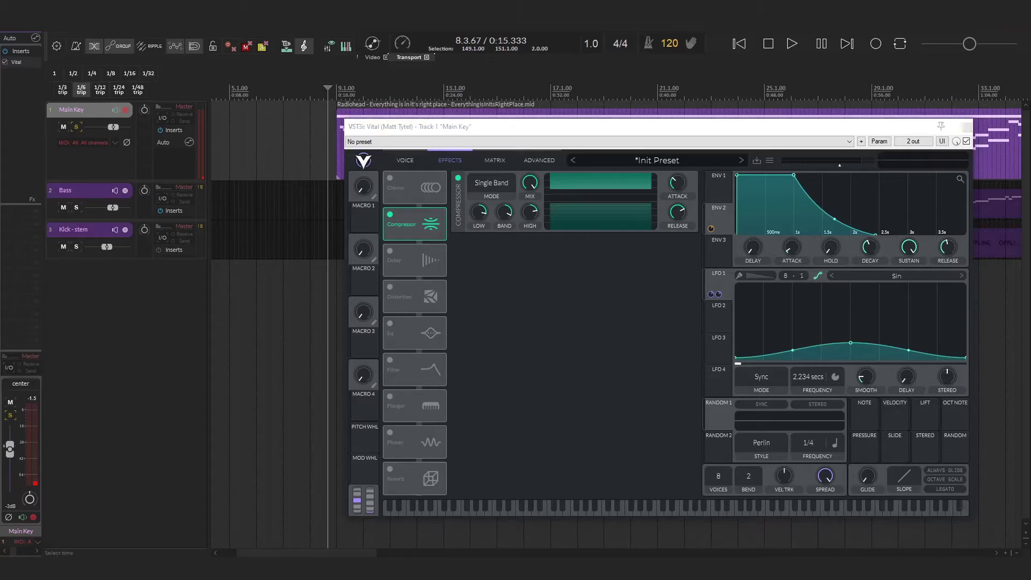
click(530, 309)
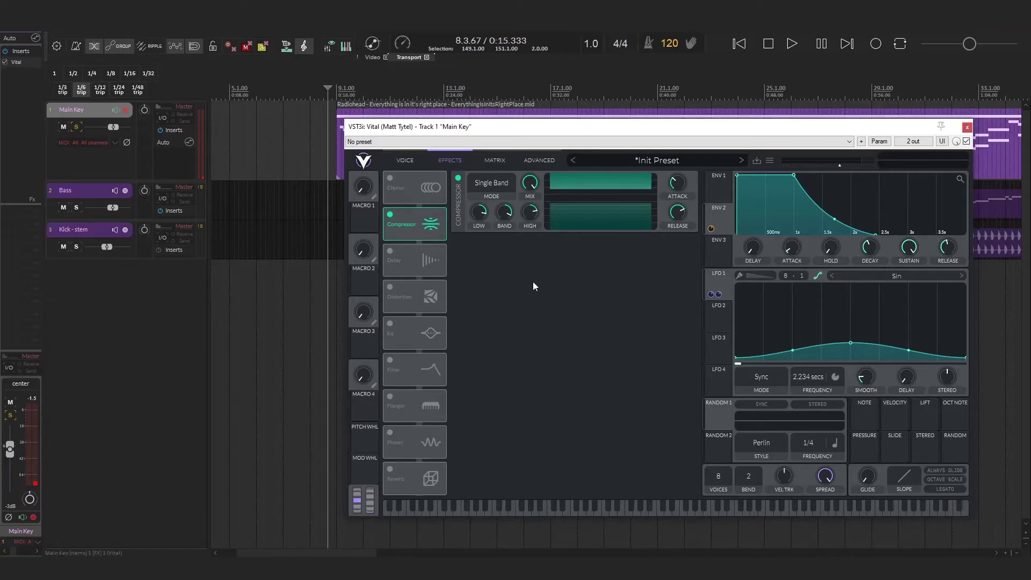
Enable the distortion effect as Hard Clip with a Post filter, its cutoff fully open and resonance at minimum
click(390, 289)
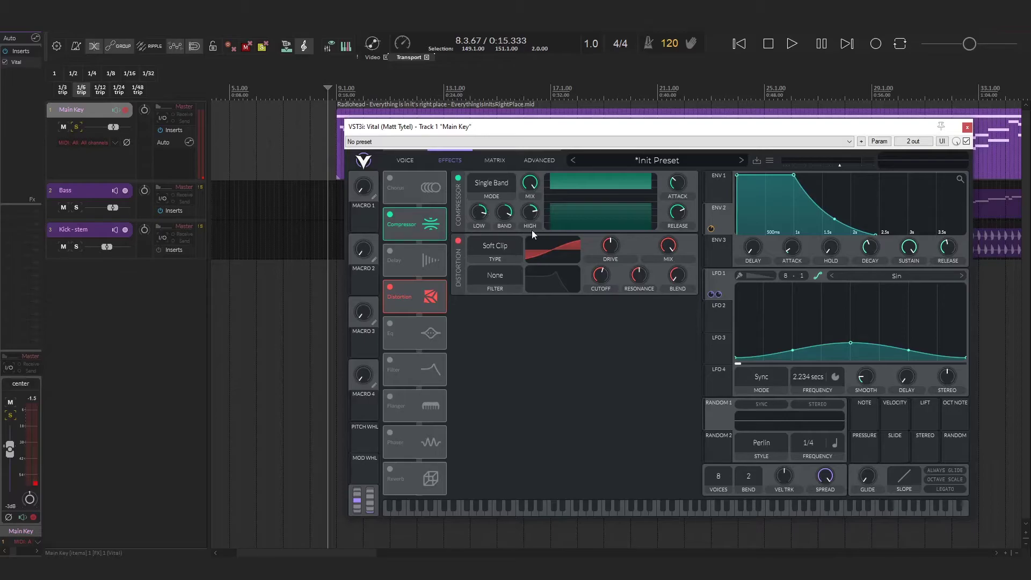
click(510, 245)
click(501, 281)
drag(613, 255, 619, 243)
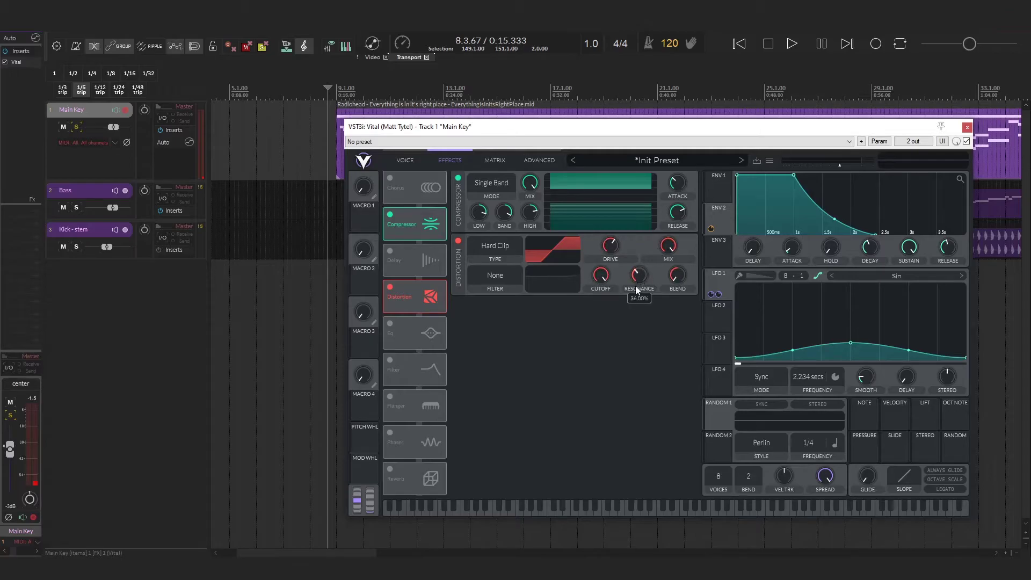
click(490, 278)
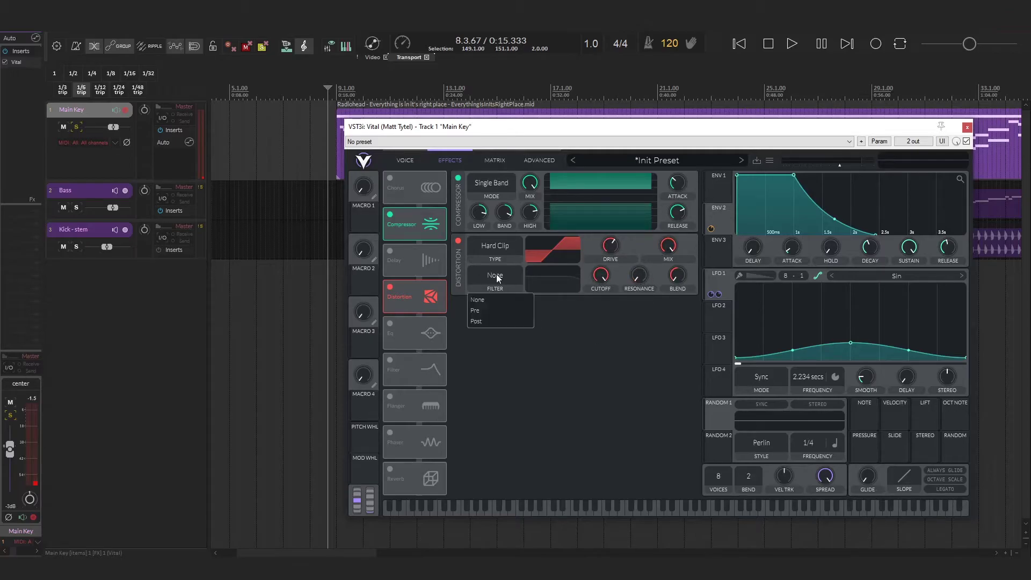
click(481, 322)
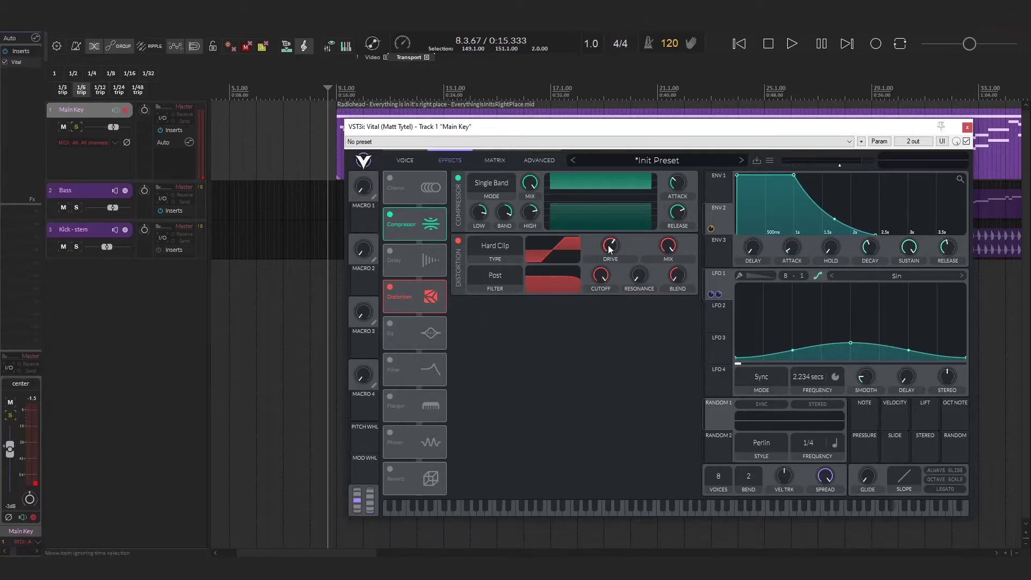
Drop the distortion drive to -30 dB and raise it gradually to a moderate level during playback
drag(610, 248, 605, 268)
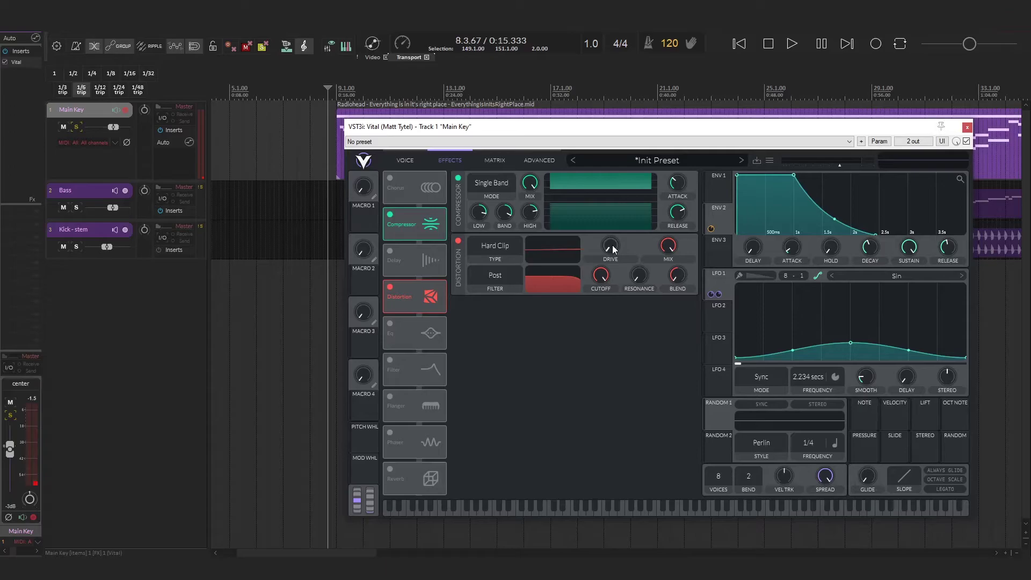
key(space)
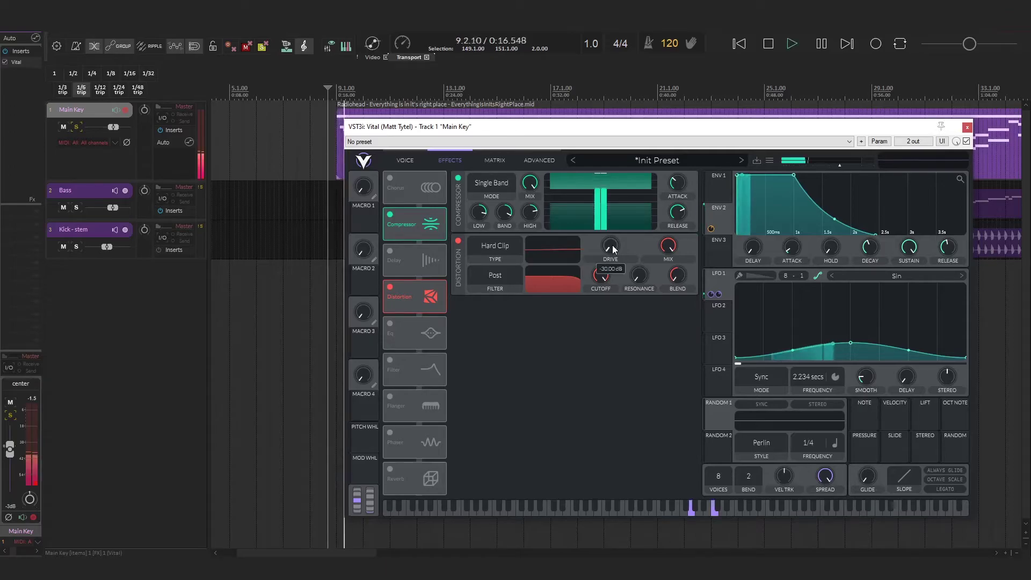
drag(613, 245, 610, 200)
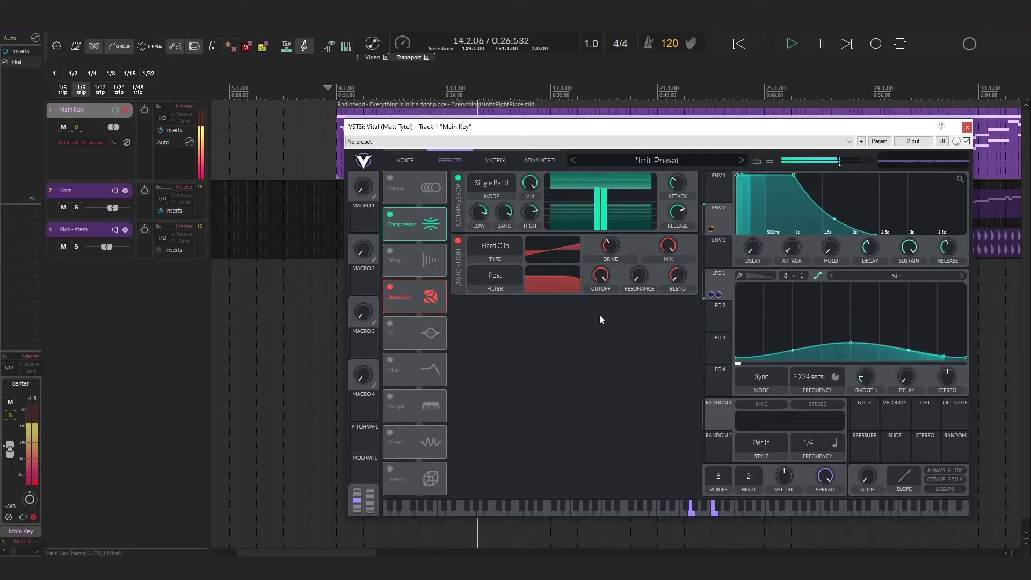
key(space)
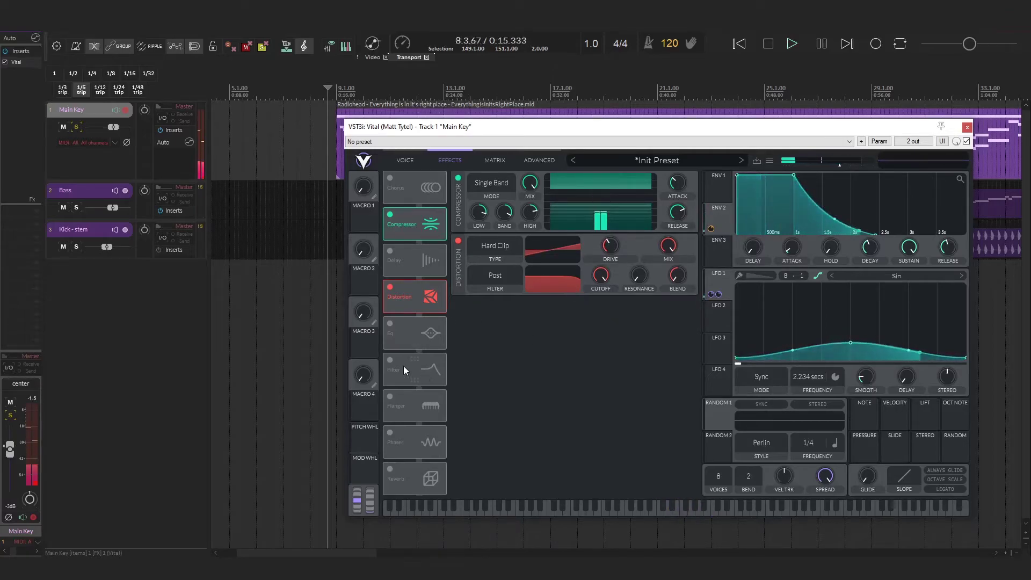
Add an EQ at the start of the effects chain, cutting the lows and boosting the mid band about 5 dB at 45 semitones
click(391, 324)
drag(403, 330, 411, 178)
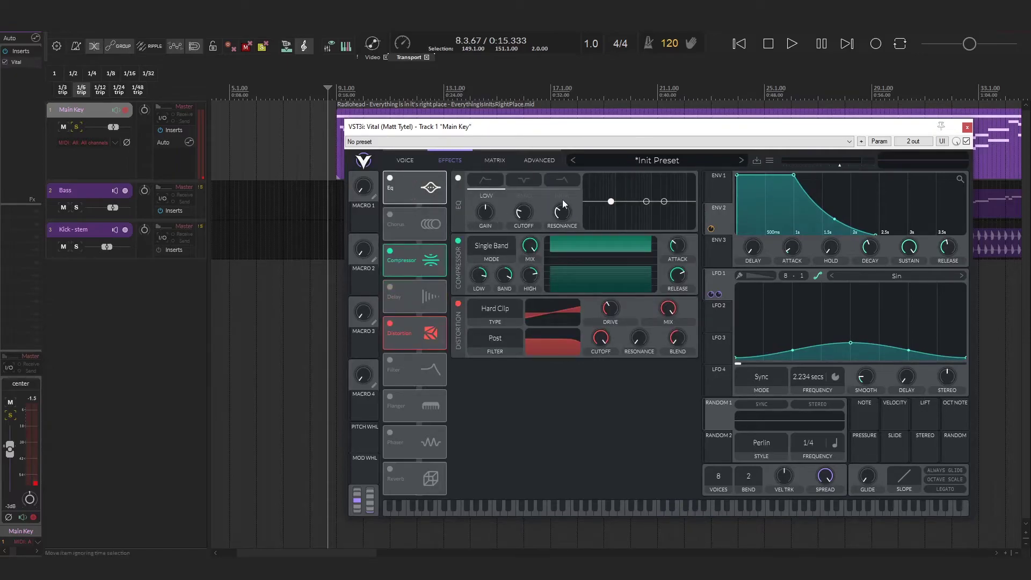
drag(605, 204, 585, 214)
drag(587, 214, 588, 215)
drag(646, 203, 620, 199)
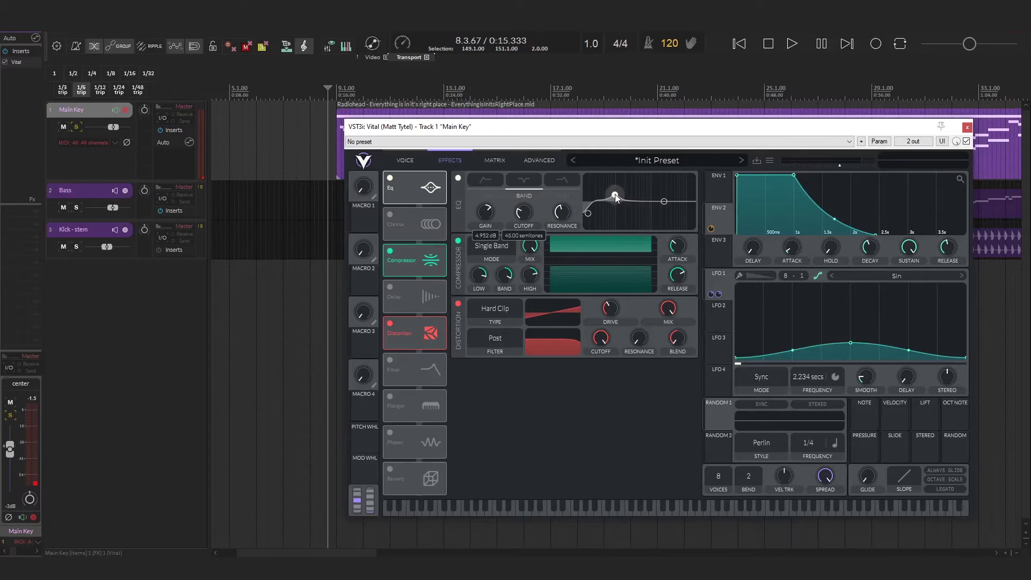
Refine the EQ during playback: bring the high band's frequency down, set the mid band to about 46 semitones and the low band to about -9 dB
drag(663, 202, 647, 206)
key(space)
drag(646, 205, 616, 194)
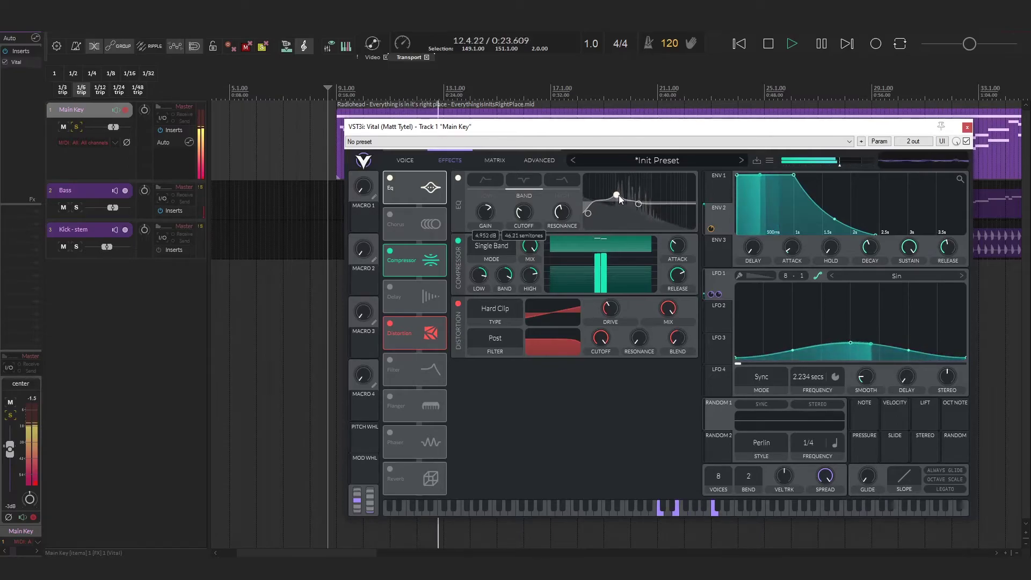
drag(585, 213, 589, 215)
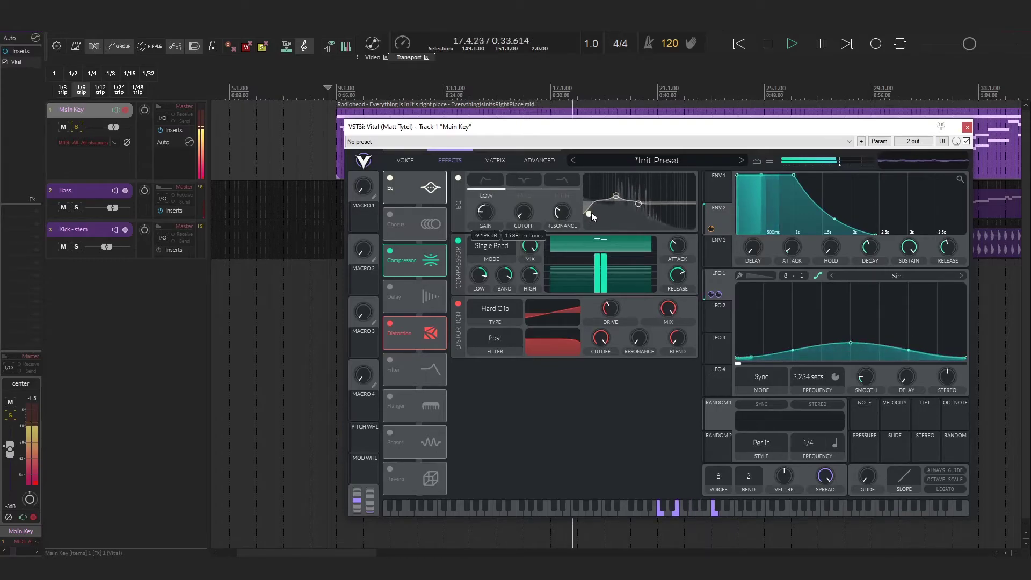
key(space)
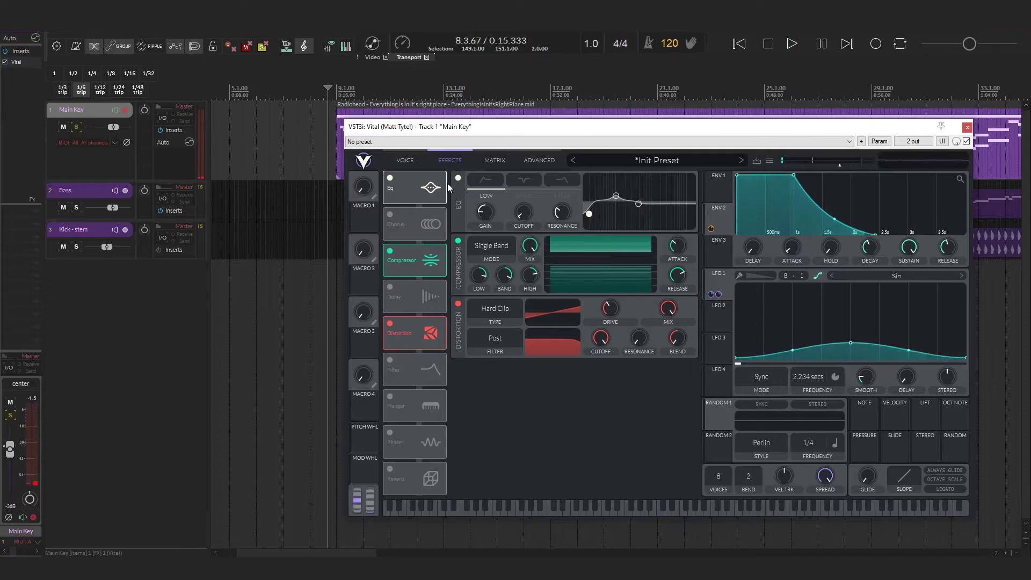
Assign the mod wheel to Filter 1's cutoff and resonance, and adjust the cutoff modulation amount
click(421, 160)
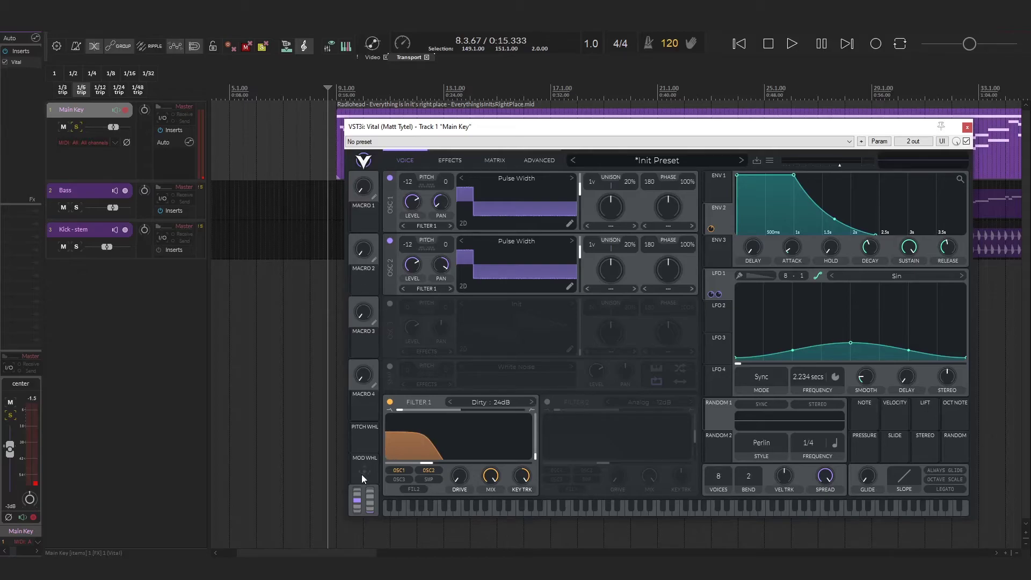
drag(362, 472, 535, 414)
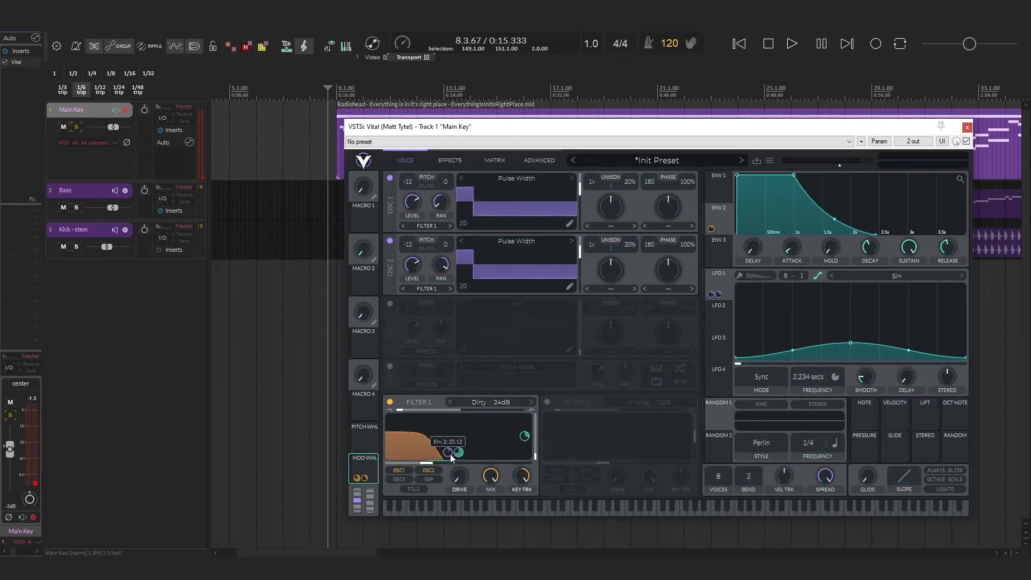
drag(459, 452, 458, 460)
Play the part while raising the mod wheel and returning it to zero, and slightly lower the synth's output volume
key(space)
drag(370, 510, 371, 480)
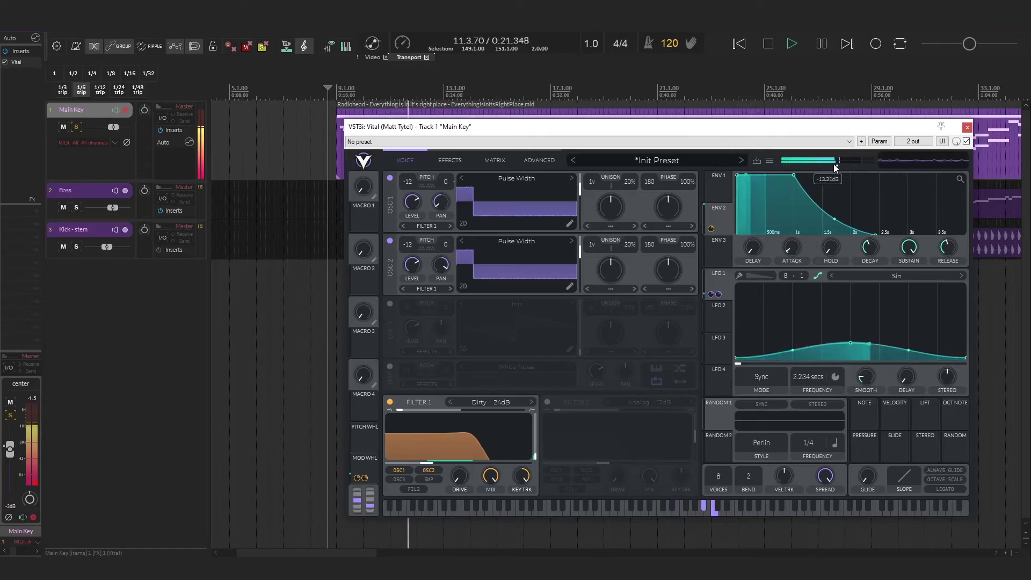
mouse_move(374, 504)
mouse_down()
mouse_move(369, 485)
mouse_move(370, 511)
mouse_up()
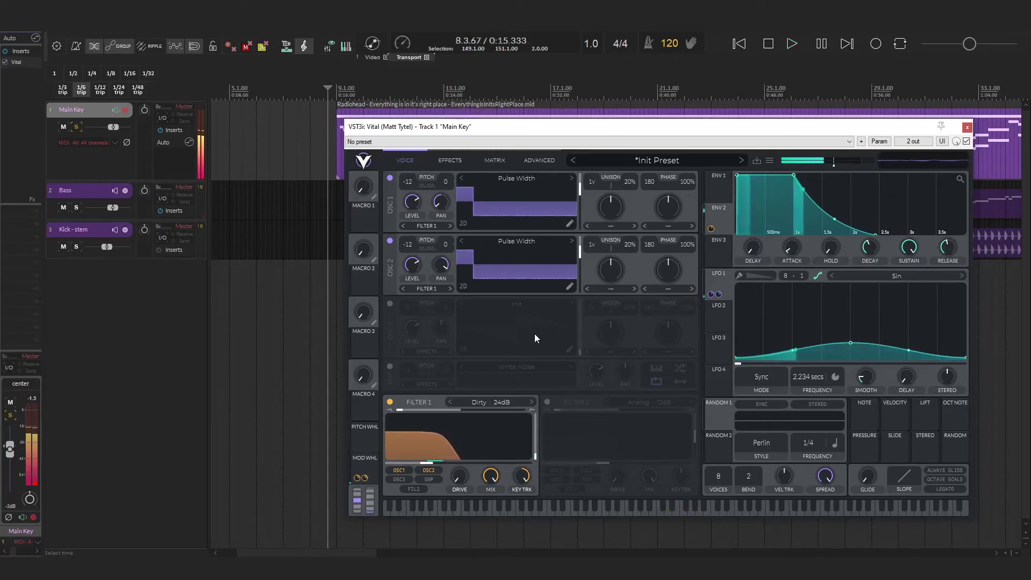
key(space)
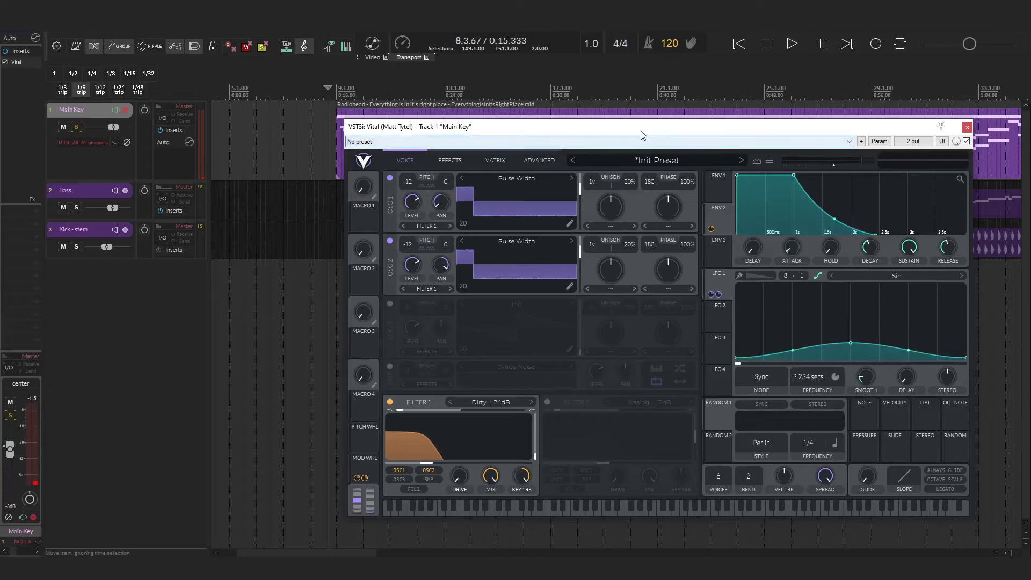
Unsolo the Main Key track, select the Bass track, and move the synth window clear of the tracks
drag(646, 131, 699, 199)
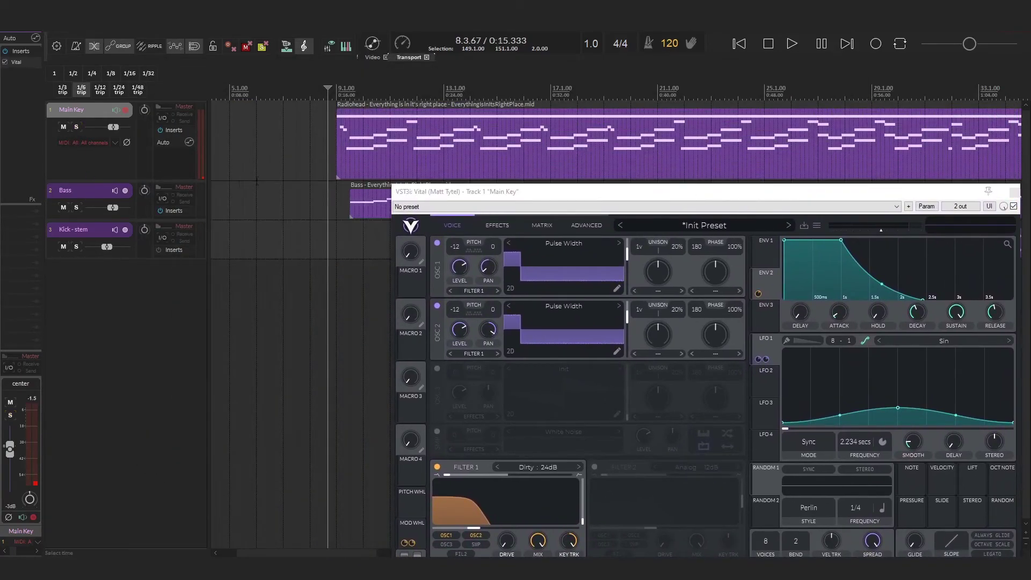
click(92, 194)
drag(522, 193, 440, 125)
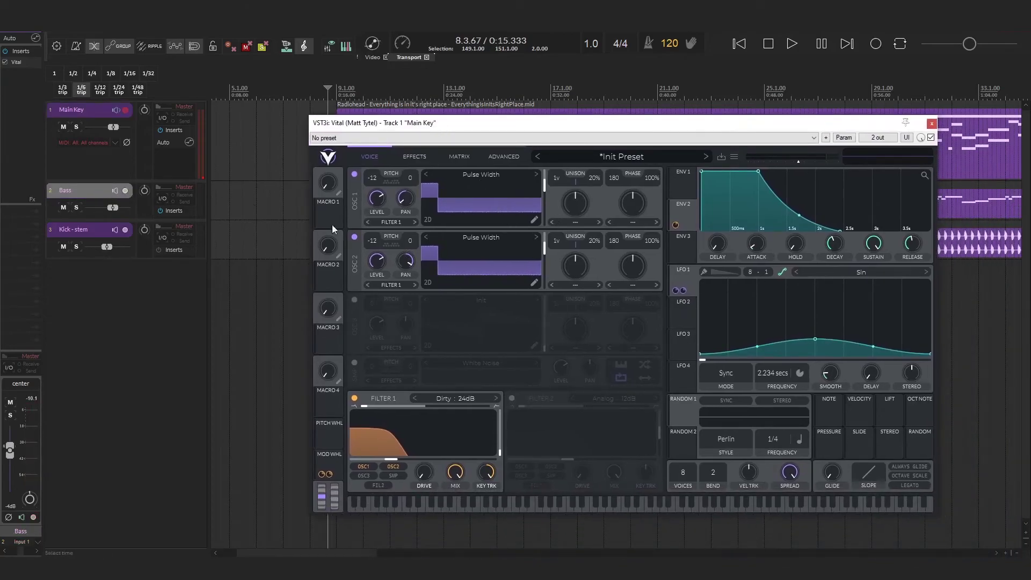
click(82, 194)
drag(431, 131, 433, 258)
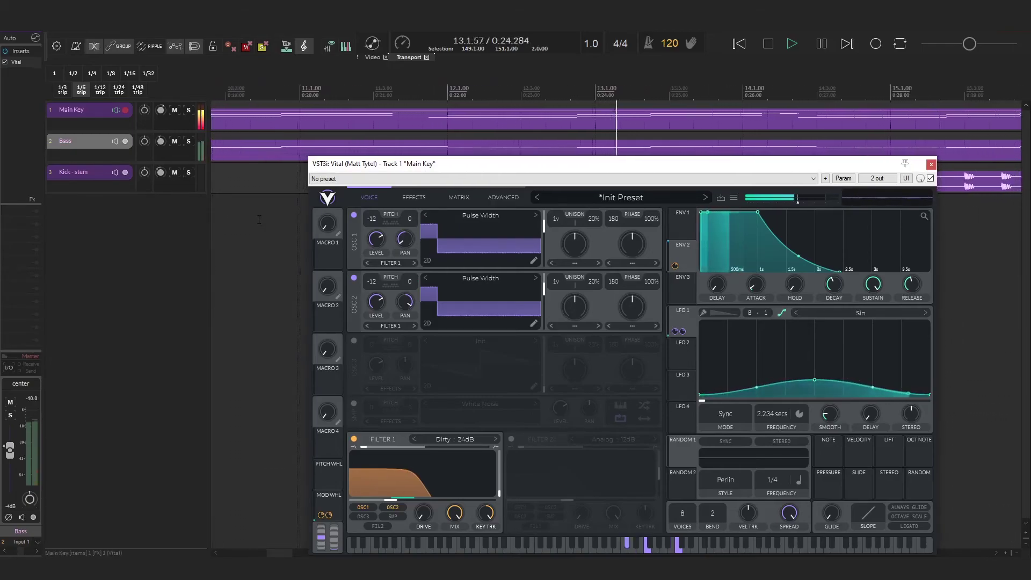
Play the keys, bass and kick together and slightly lower the Main Key track's volume
drag(469, 163, 474, 191)
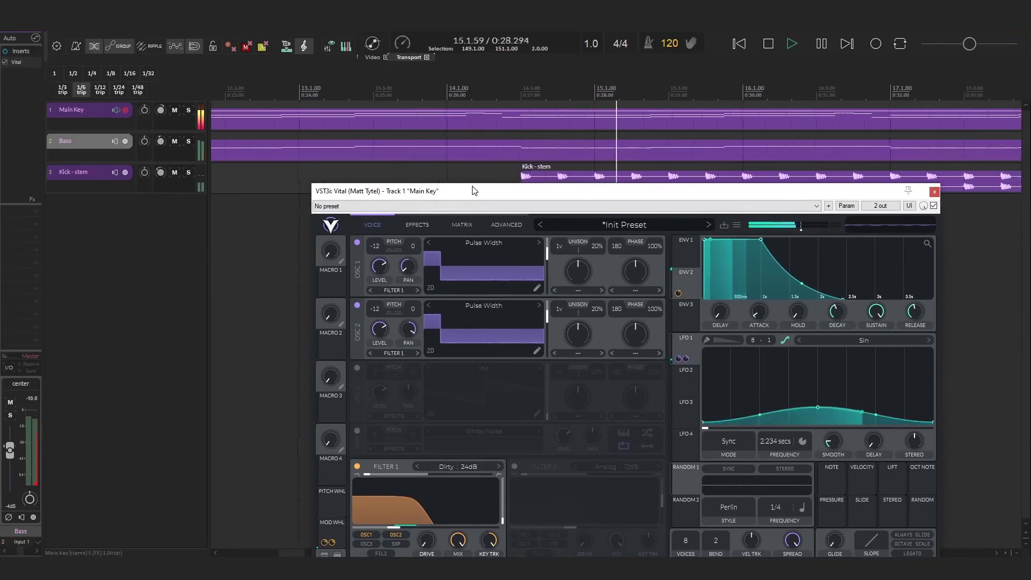
drag(160, 110, 161, 116)
key(space)
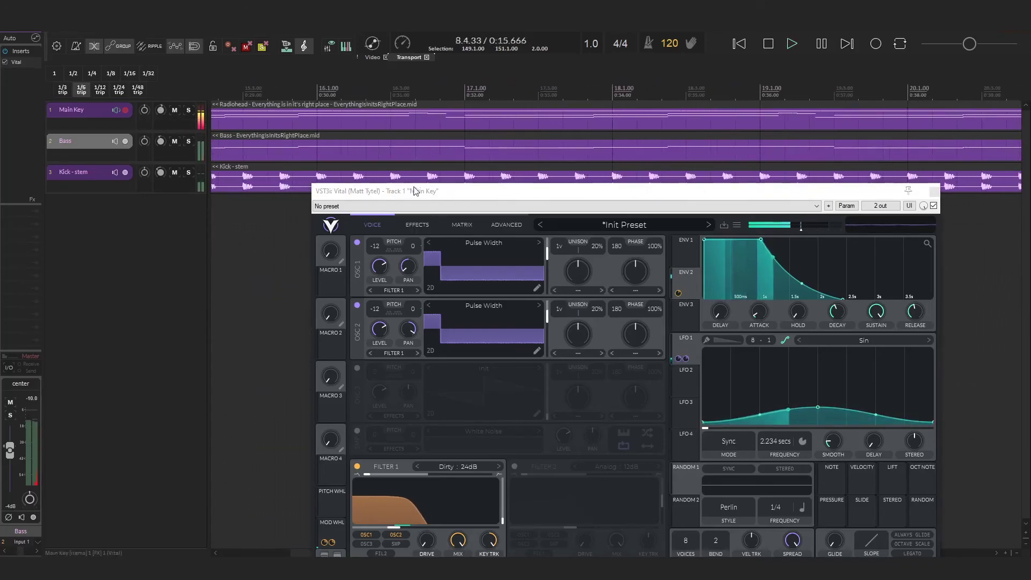
Move the synth window back up over the tracks and place the edit cursor shortly before bar 16
drag(414, 190, 394, 113)
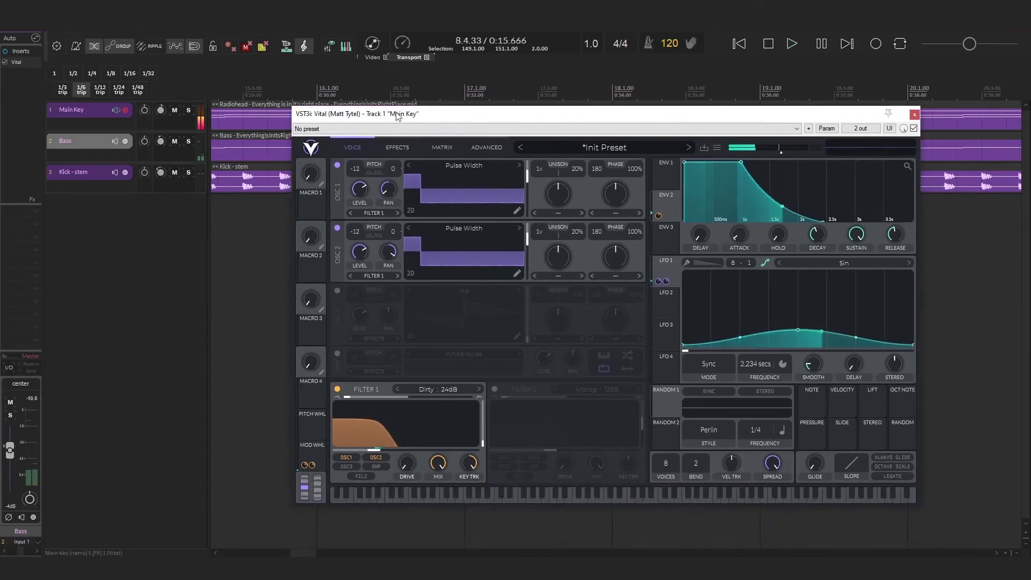
click(261, 266)
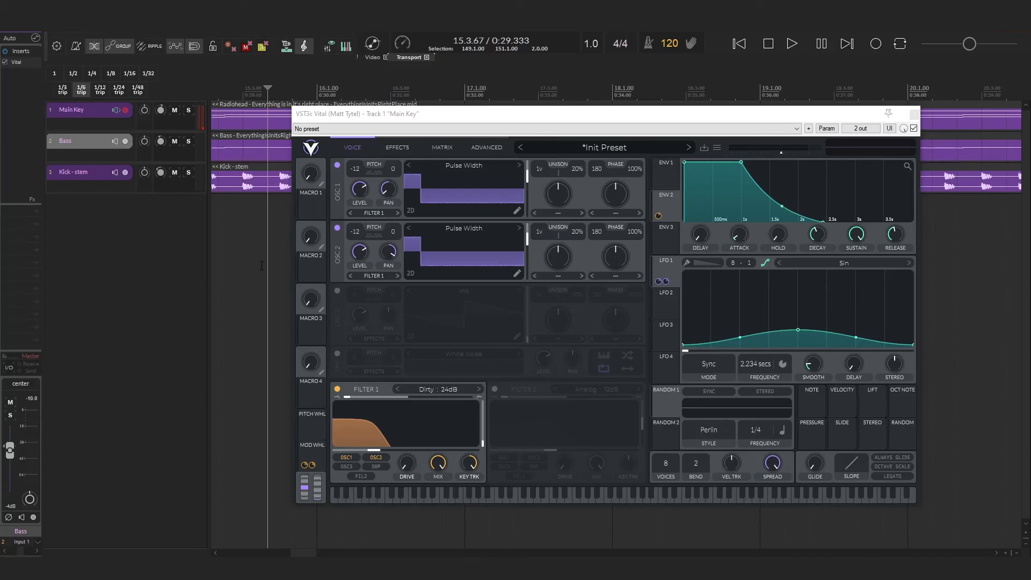
drag(567, 115, 531, 127)
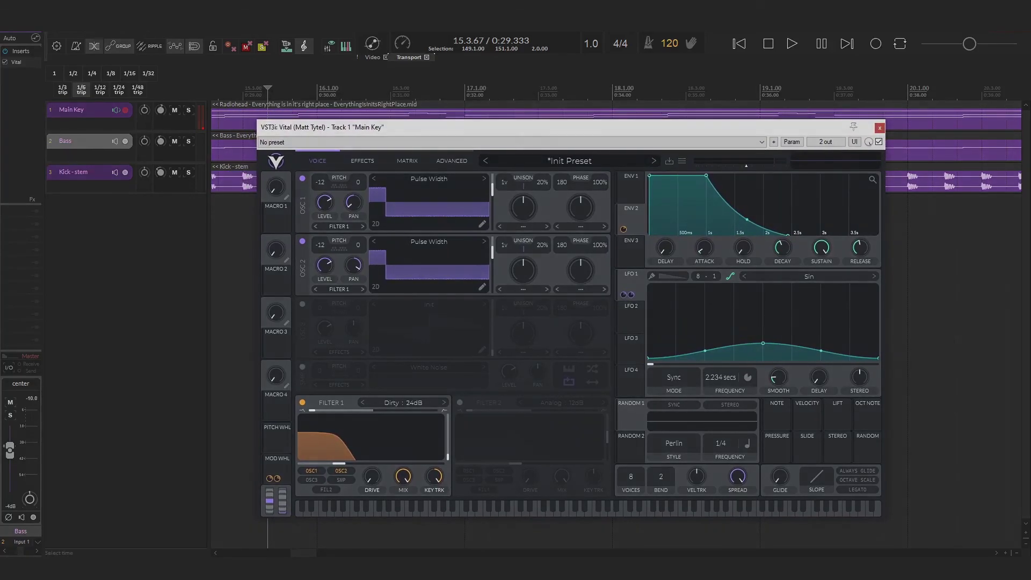